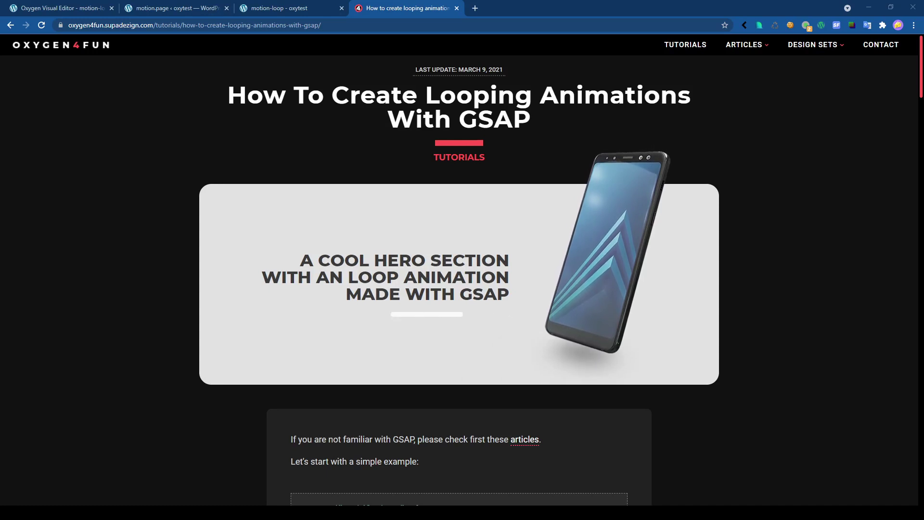
Step: Read the GSAP looping tutorial down to its final yoyo sine.inOut code, then bring up the Oxygen editor's phone page
scroll(459, 280, "down", 3)
scroll(460, 279, "down", 3)
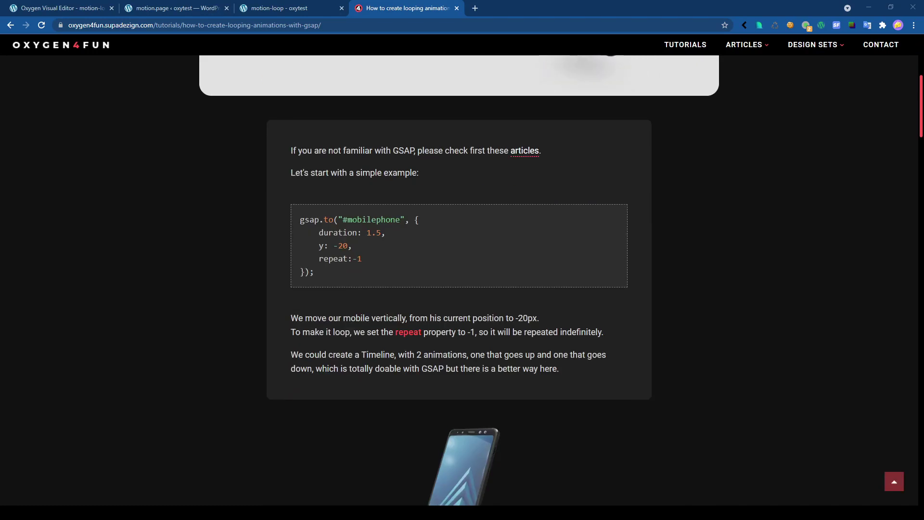
scroll(459, 279, "down", 4)
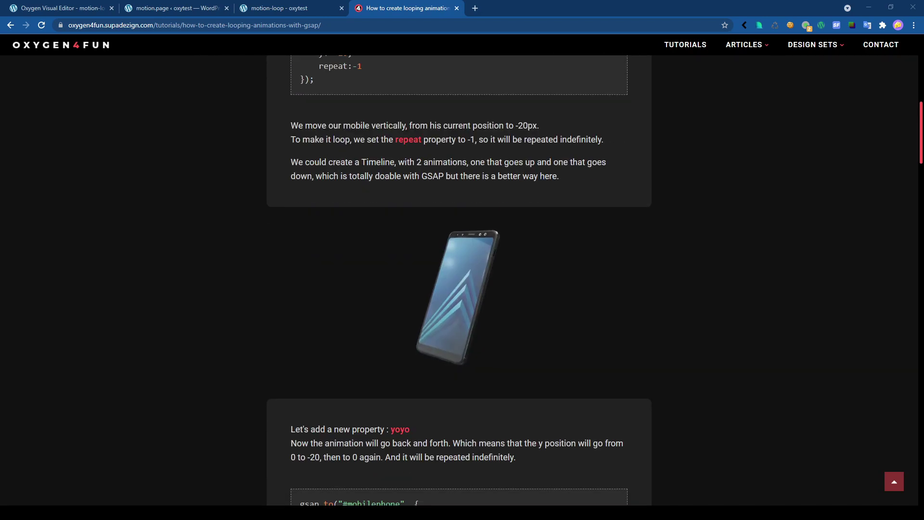
scroll(459, 279, "down", 6)
scroll(460, 279, "down", 5)
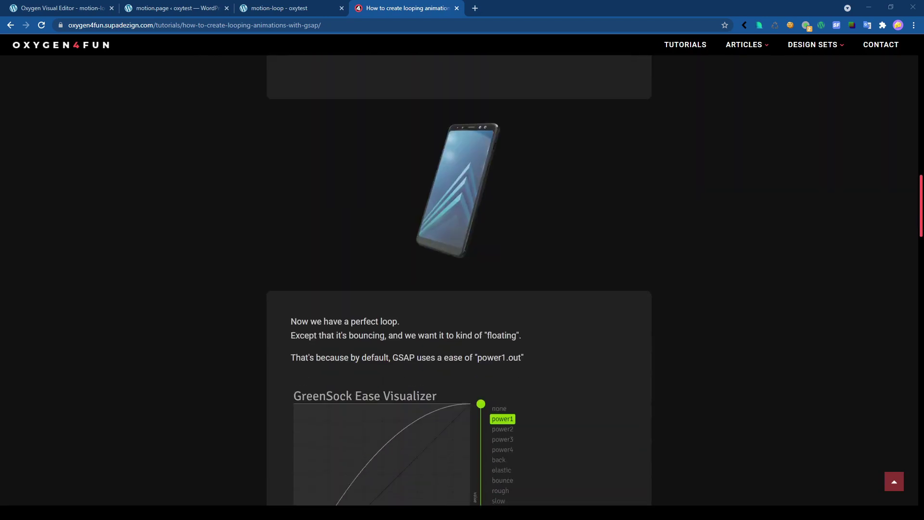
scroll(459, 279, "down", 15)
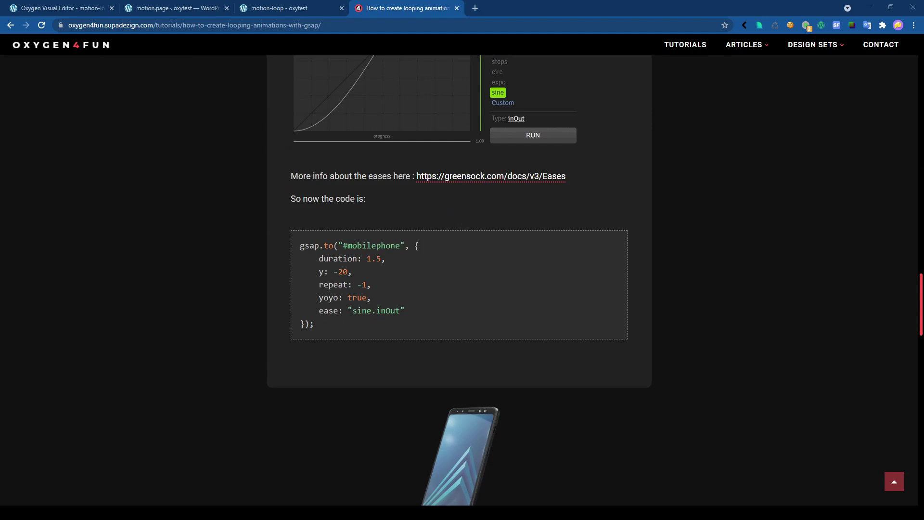
scroll(459, 279, "down", 3)
scroll(460, 279, "up", 2)
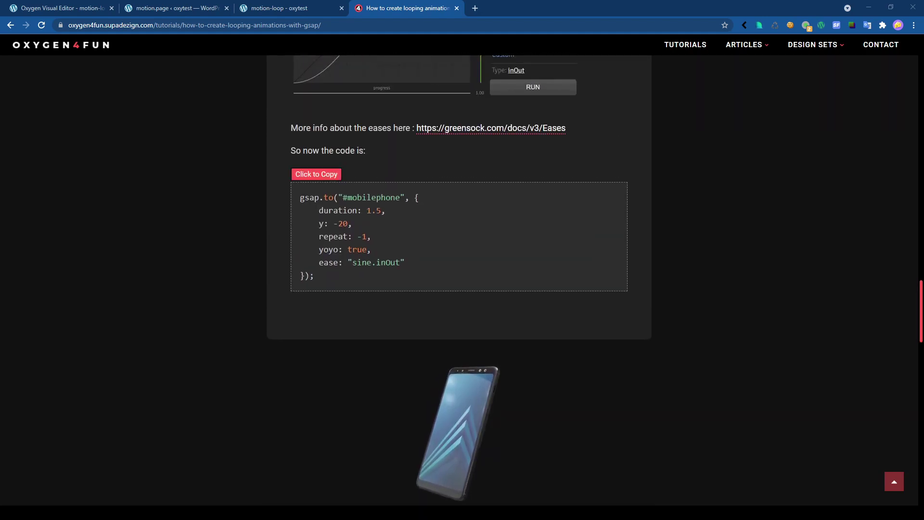
key("ctrl+1")
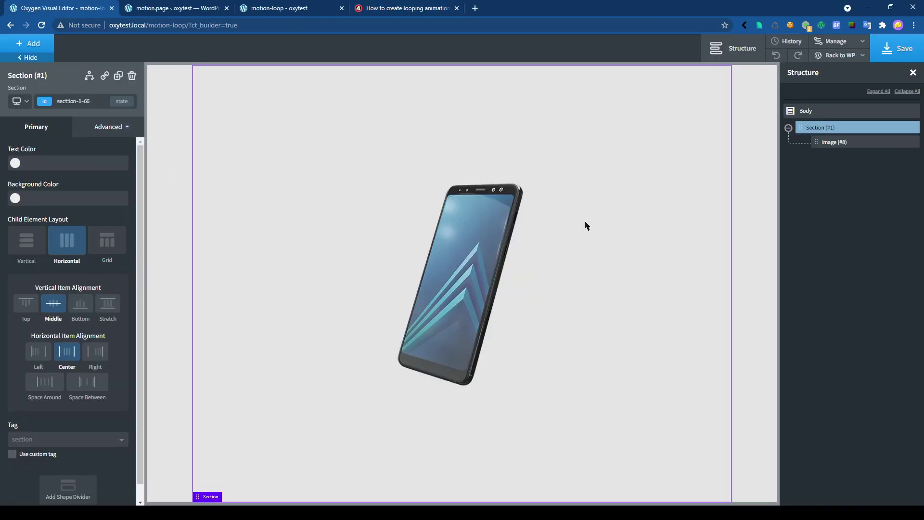
Step: Bring up the Motion.page builder, then check the tutorial's gsap.to loop code for #mobilephone
left_click(182, 8)
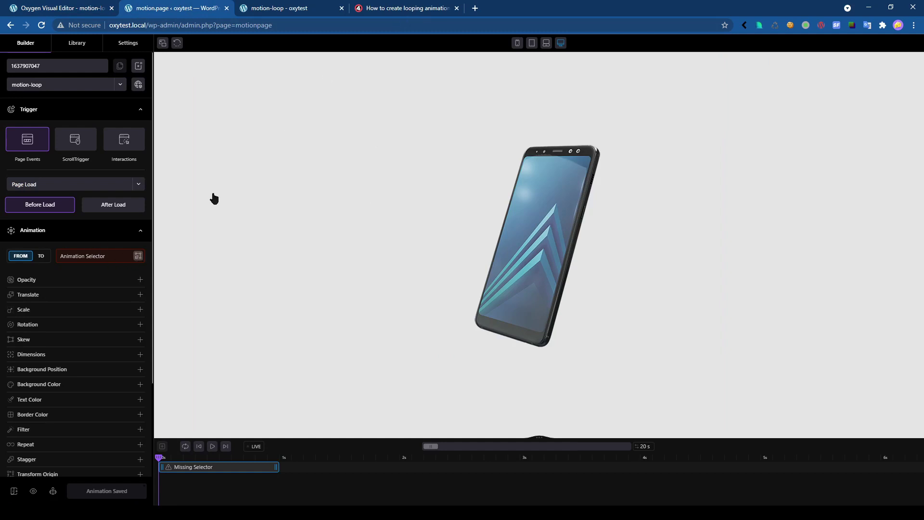
left_click(382, 4)
mouse_move(319, 188)
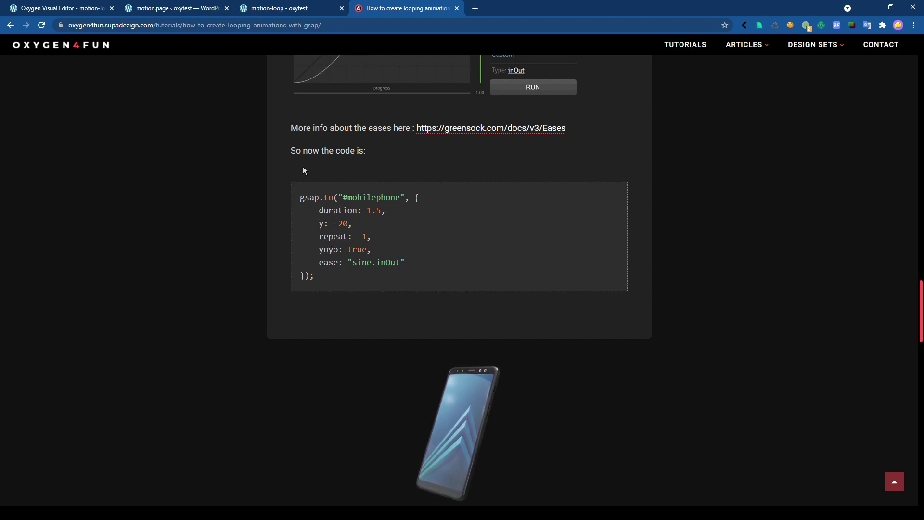
Step: Make the animation a TO animation targeting the phone image #image-8-66
left_click(179, 7)
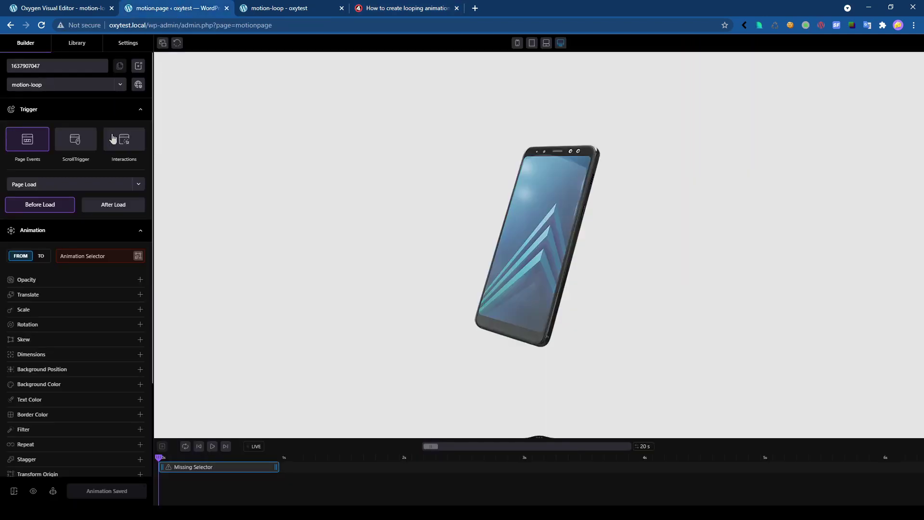
left_click(40, 256)
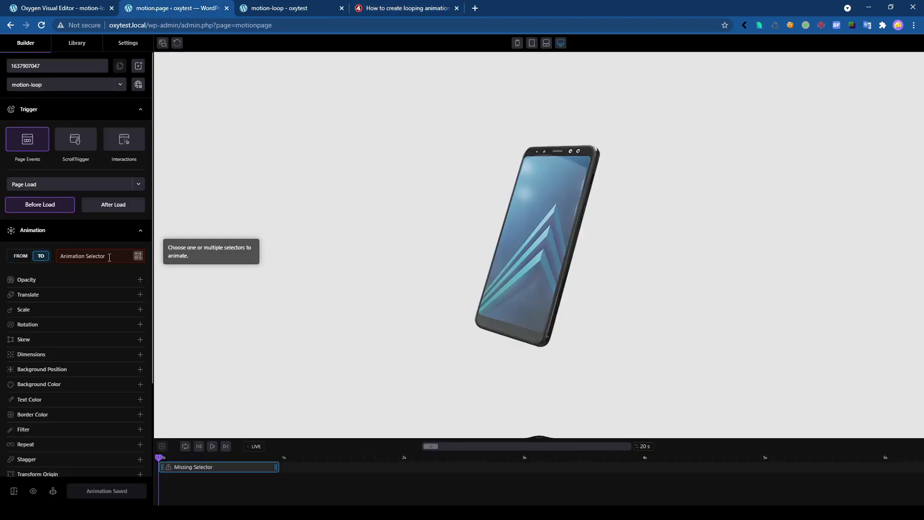
left_click(138, 256)
left_click(521, 271)
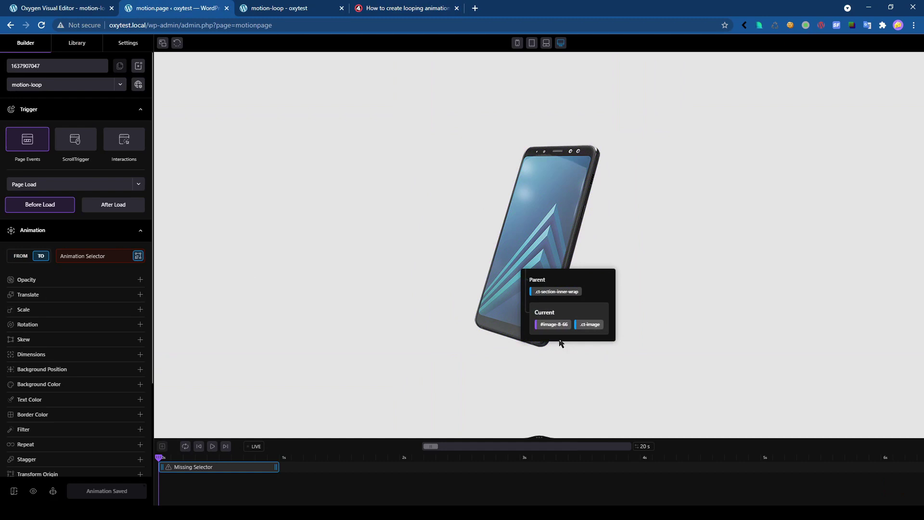
left_click(553, 325)
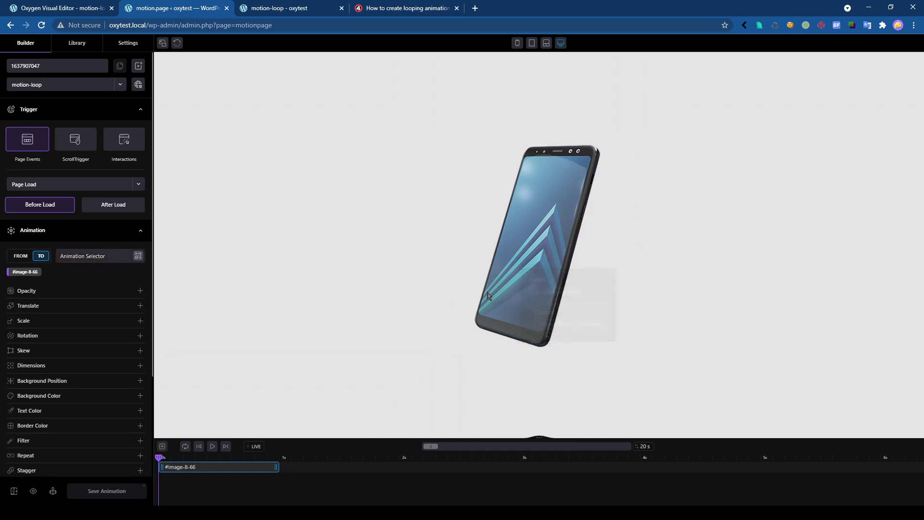
Step: Add a Translate of 50 px on the Y axis
left_click(20, 308)
type("50")
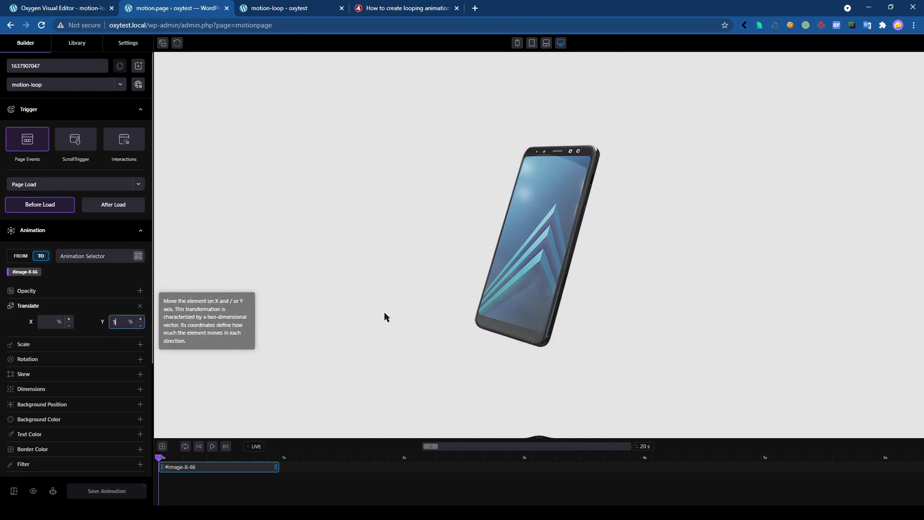
left_click(131, 322)
scroll(56, 446, "down", 3)
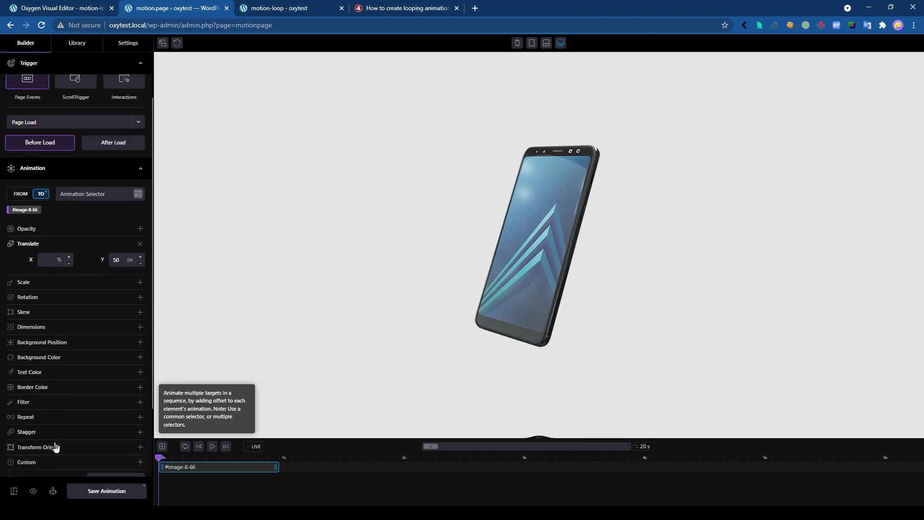
Step: Set Repeat to -1 with yoyo enabled and preview the phone bobbing up and down
left_click(212, 447)
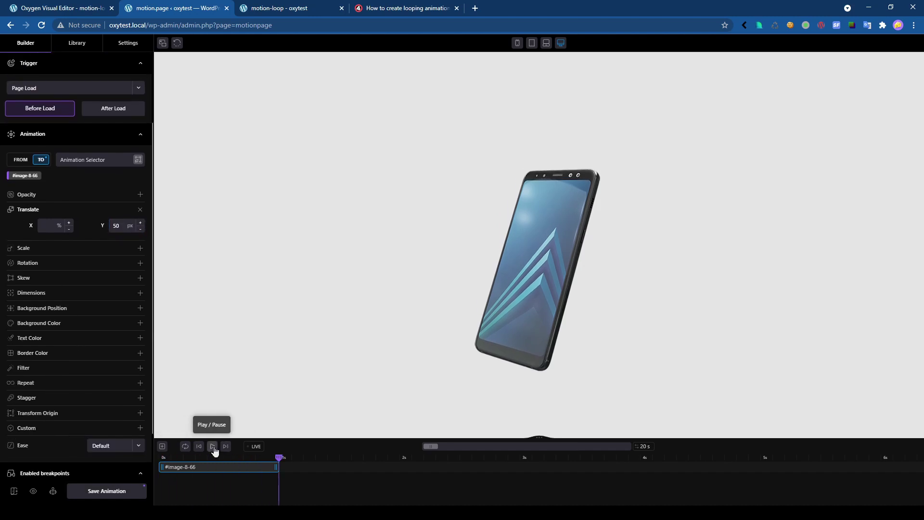
left_click(28, 383)
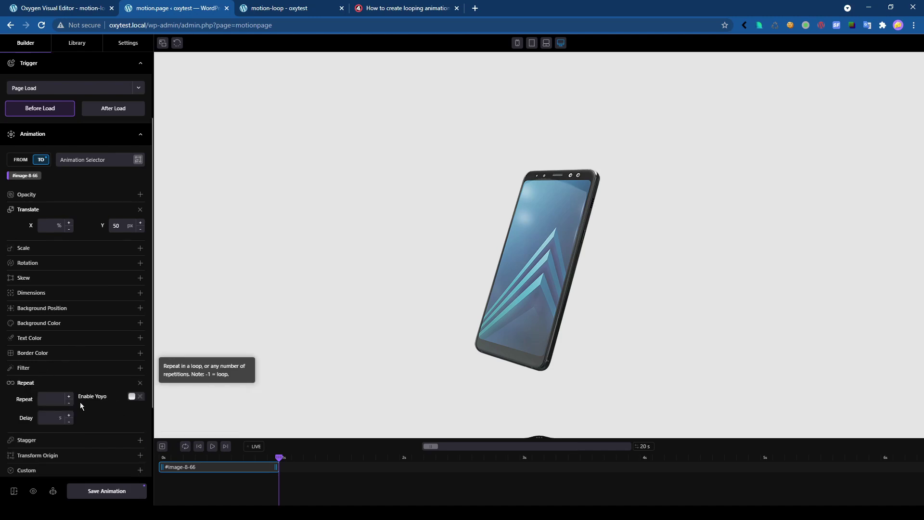
left_click(47, 399)
type("-1")
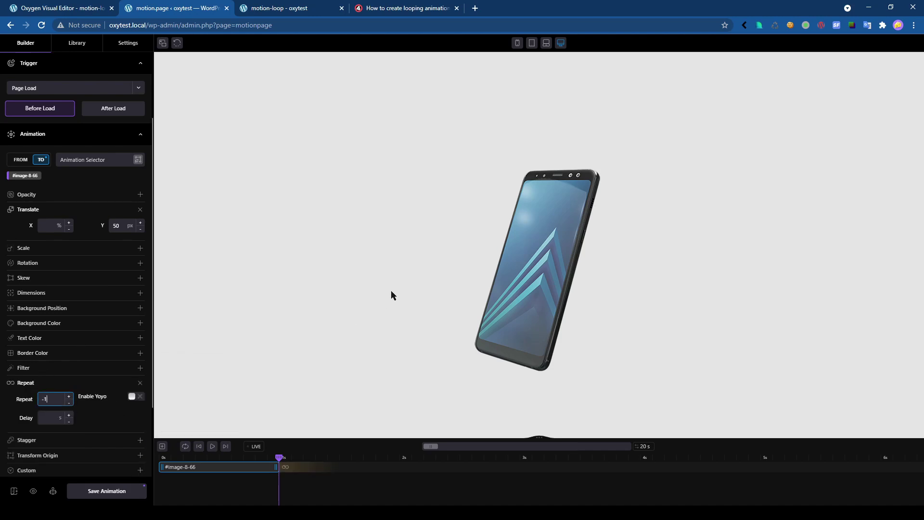
left_click(212, 447)
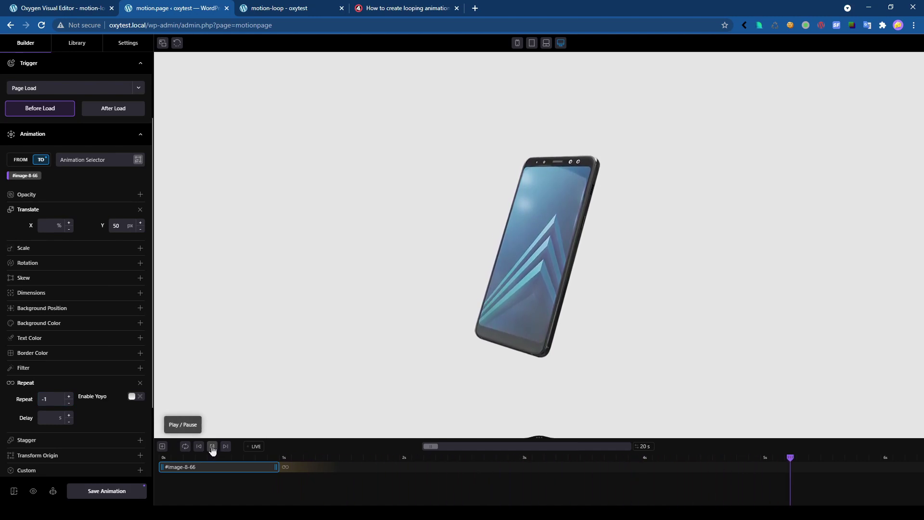
left_click(213, 446)
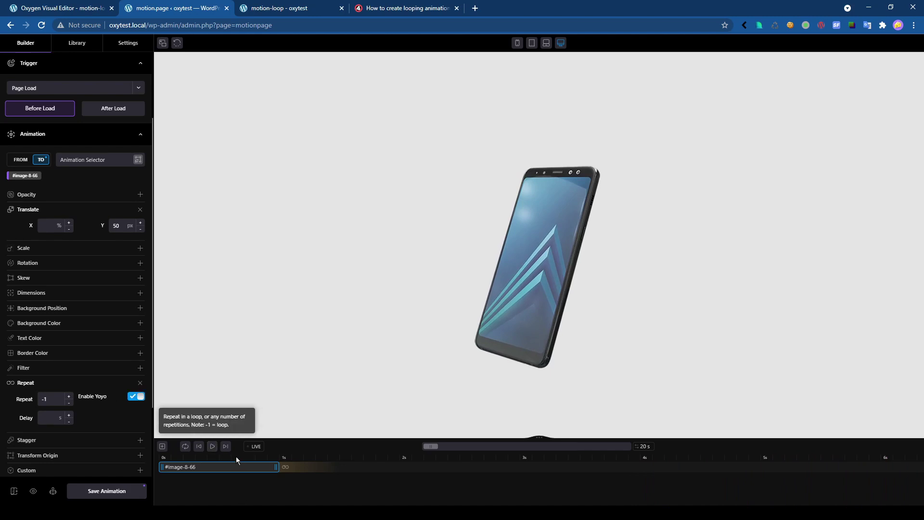
left_click(212, 446)
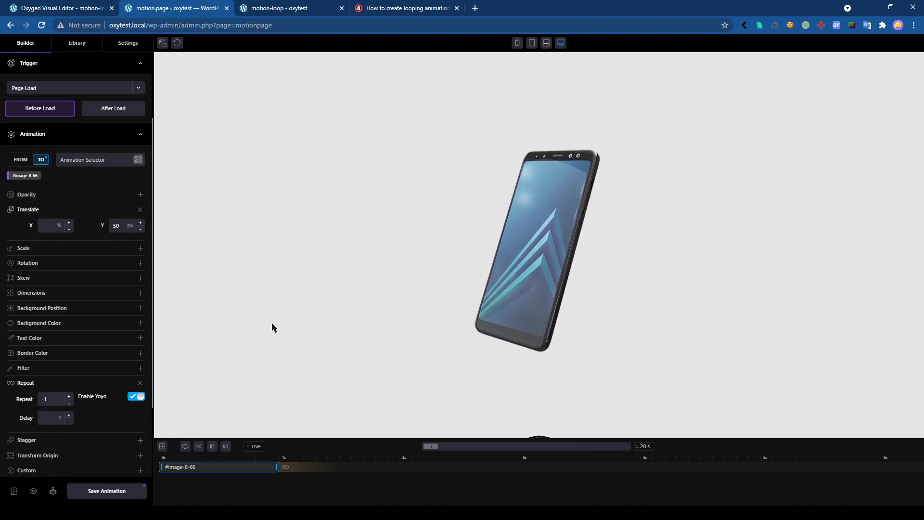
left_click(212, 446)
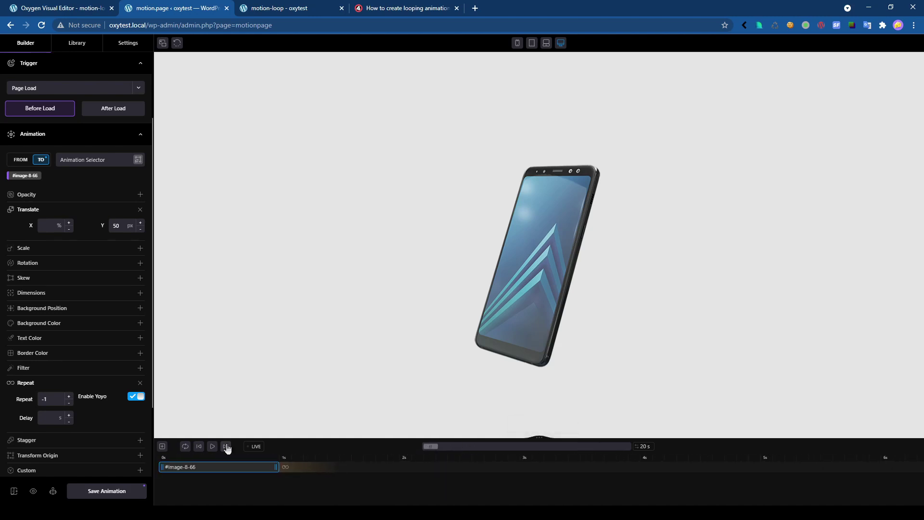
left_click(199, 446)
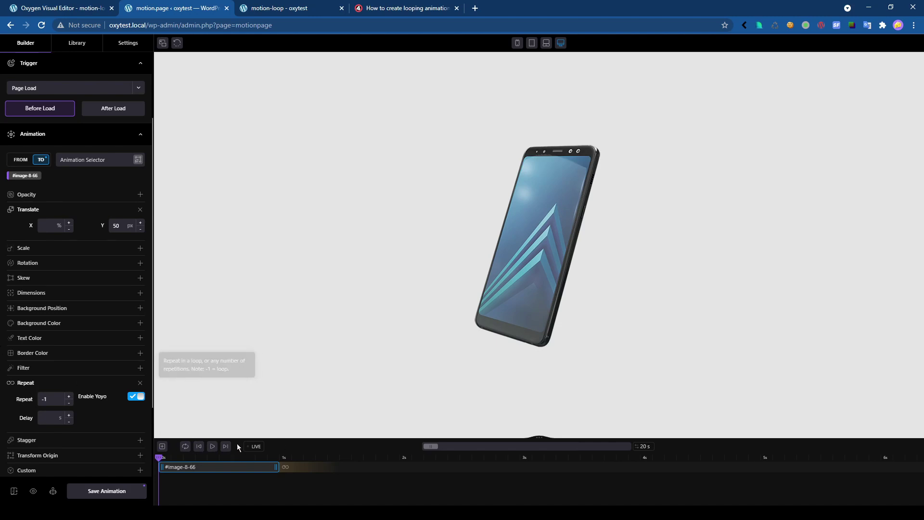
left_click(212, 446)
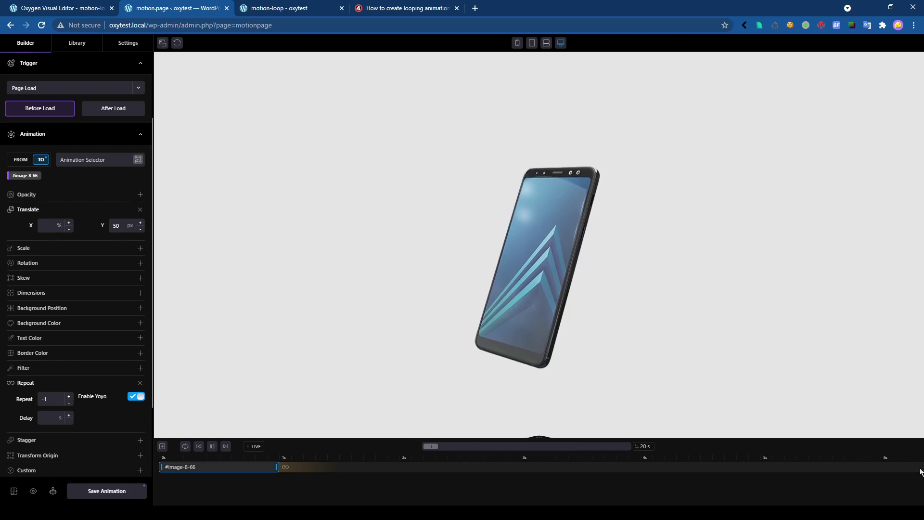
left_click(212, 446)
left_click_drag(447, 446, 404, 446)
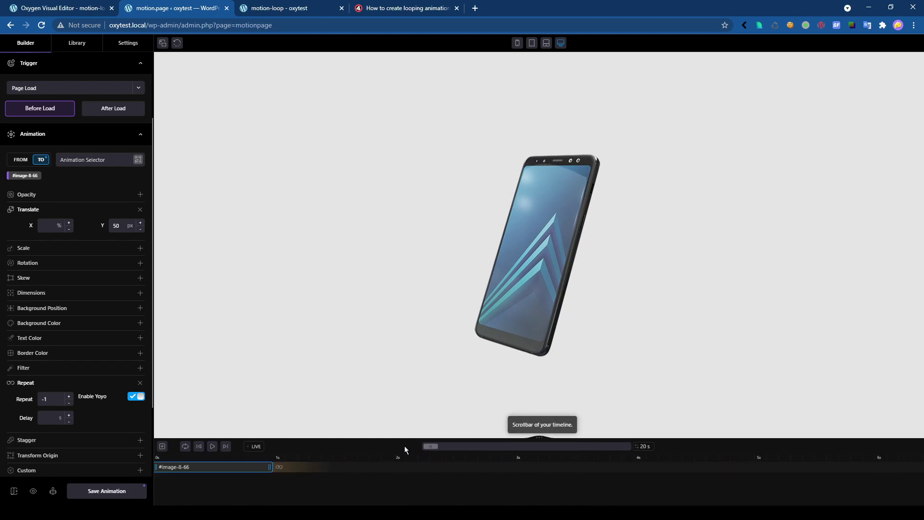
left_click(199, 446)
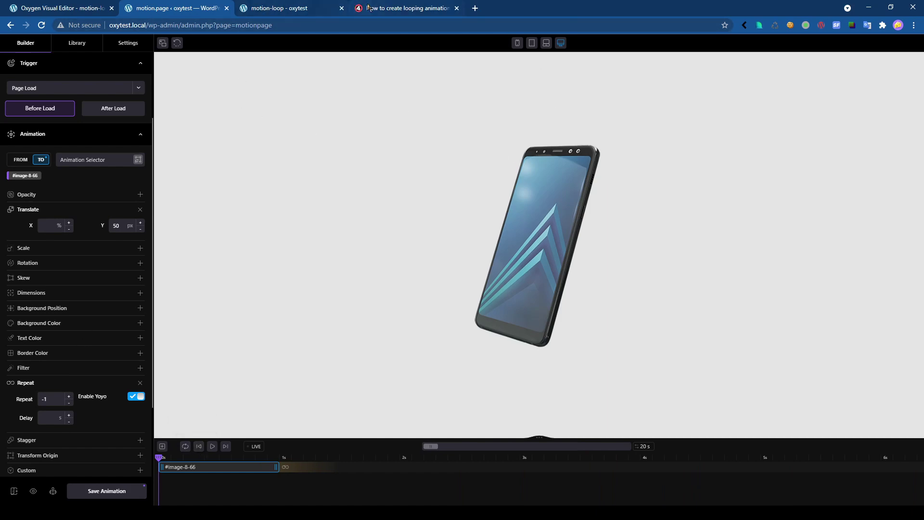
scroll(115, 407, "down", 4)
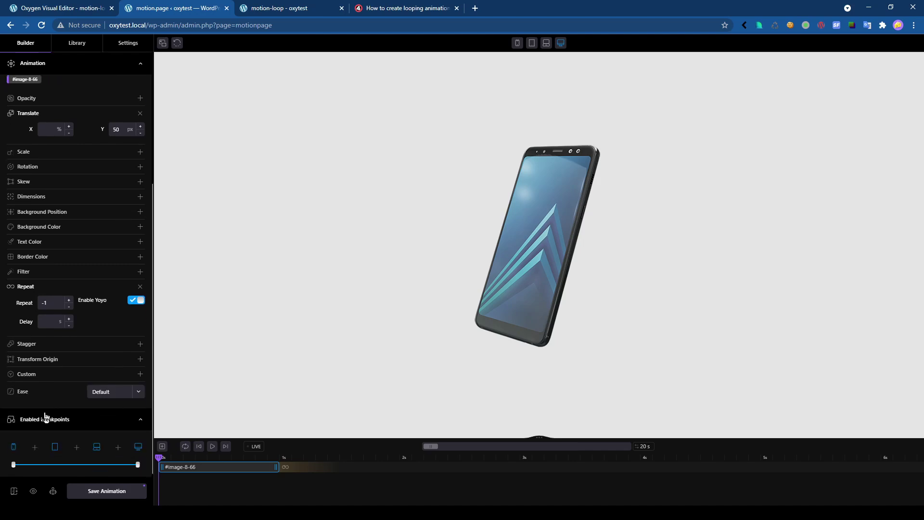
Step: Scroll the tutorial to the second Ease Visualizer showing sine with Type inOut
left_click(385, 10)
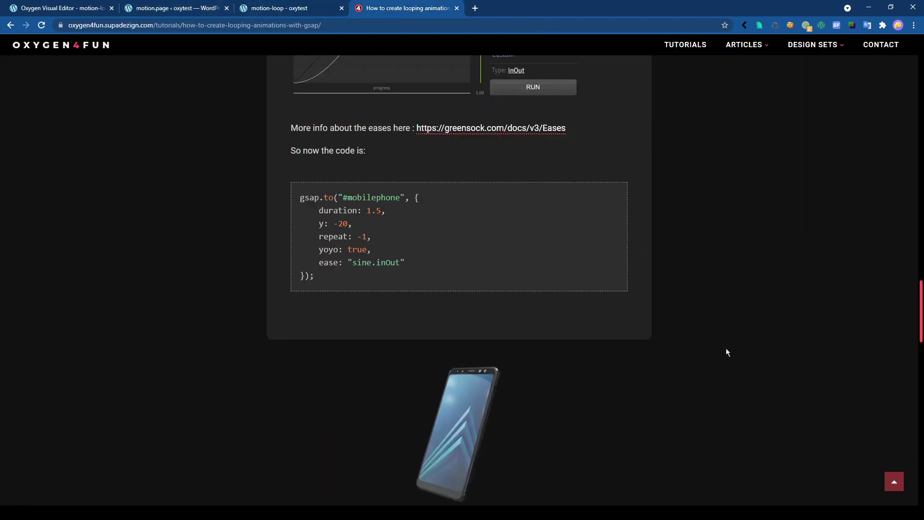
scroll(228, 386, "up", 12)
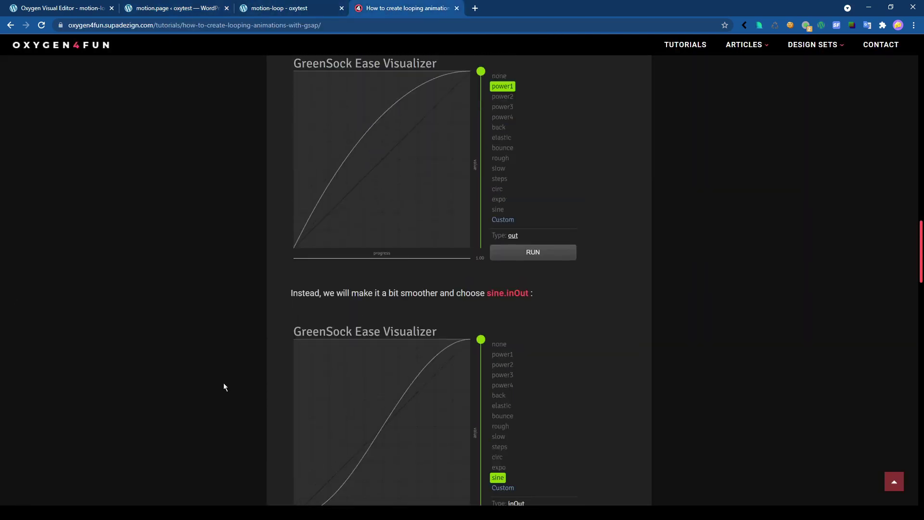
scroll(221, 385, "down", 2)
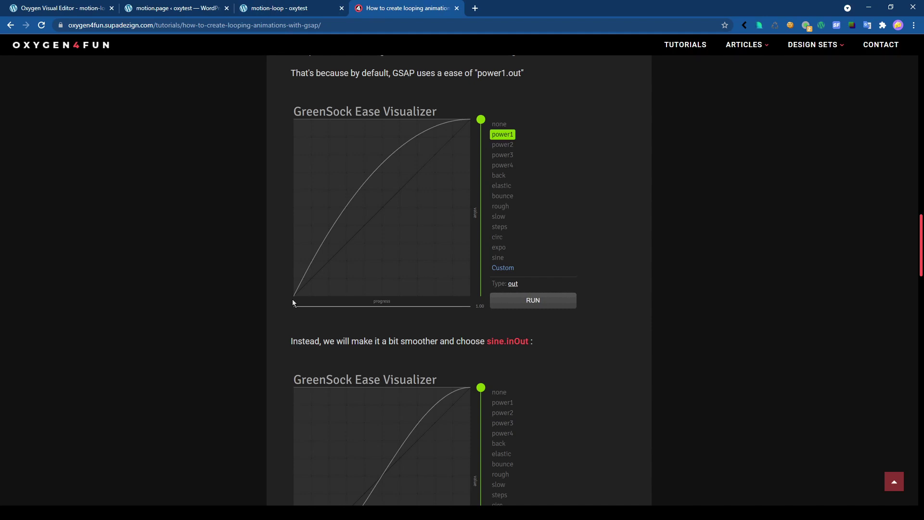
scroll(541, 360, "down", 4)
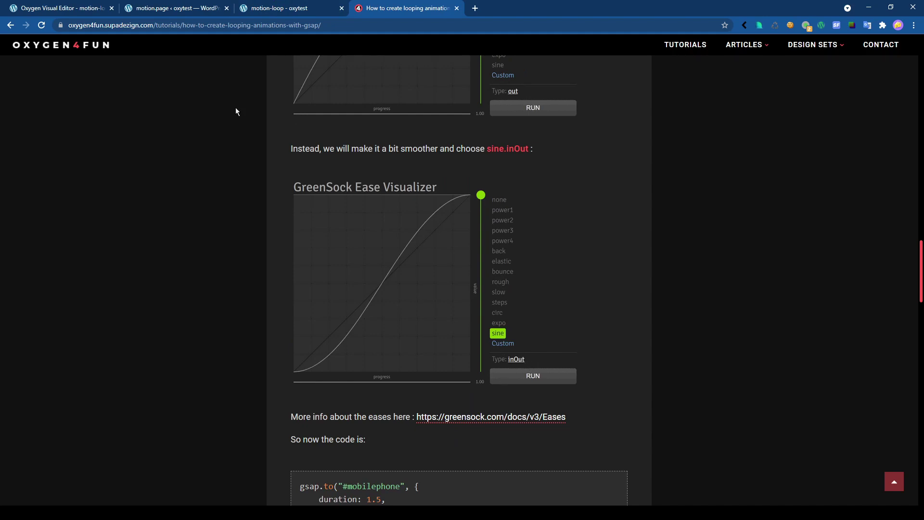
Step: Switch the animation's ease to Sine, preview it, and compare with the tutorial's sine.inOut section
left_click(278, 11)
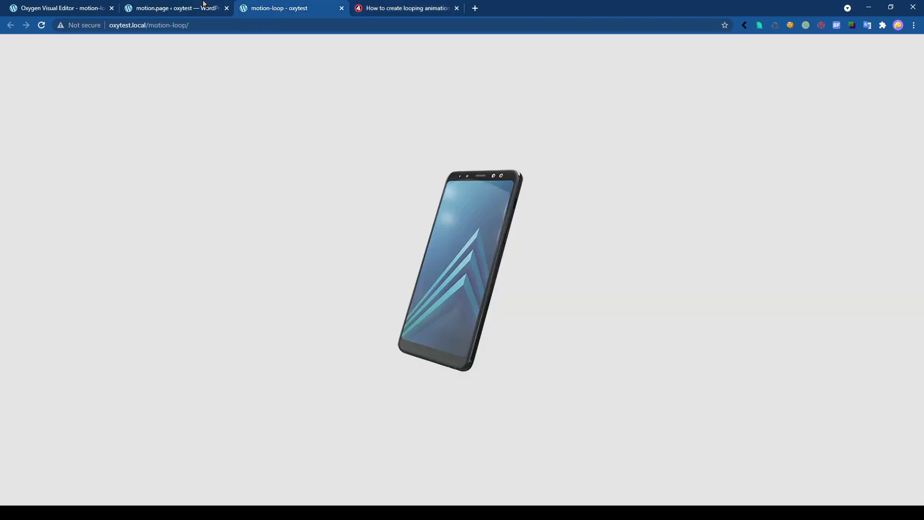
left_click(175, 13)
left_click(127, 394)
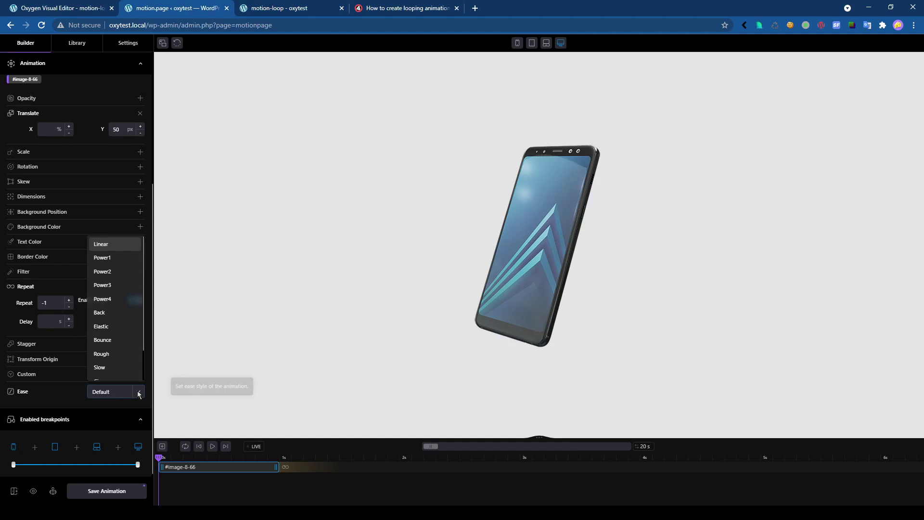
scroll(112, 366, "down", 3)
left_click(110, 373)
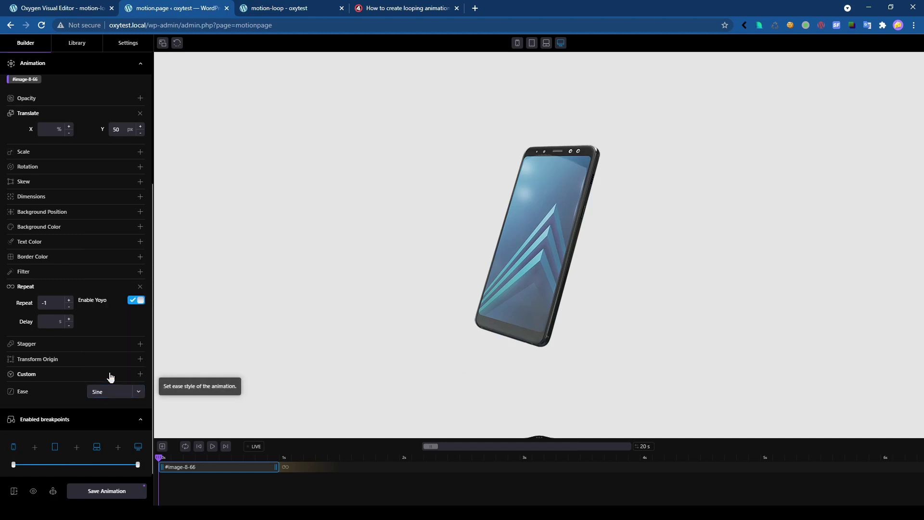
left_click(210, 450)
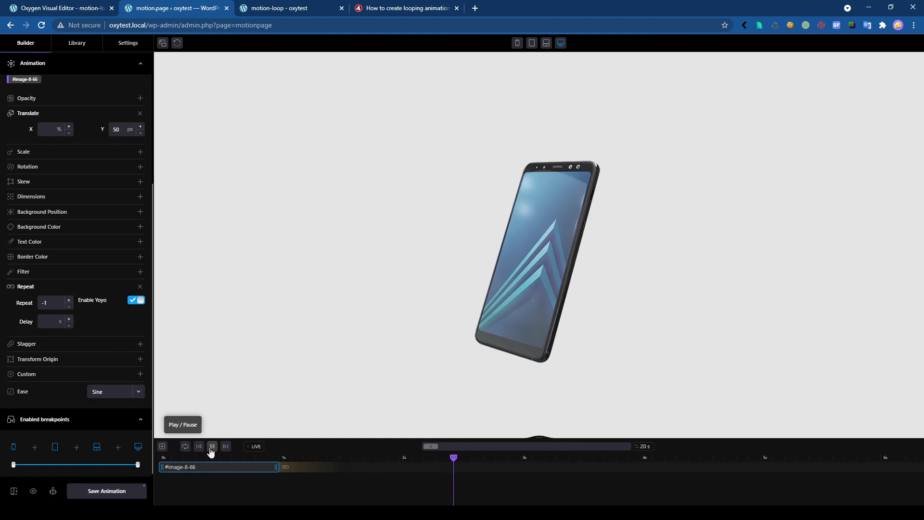
left_click(211, 448)
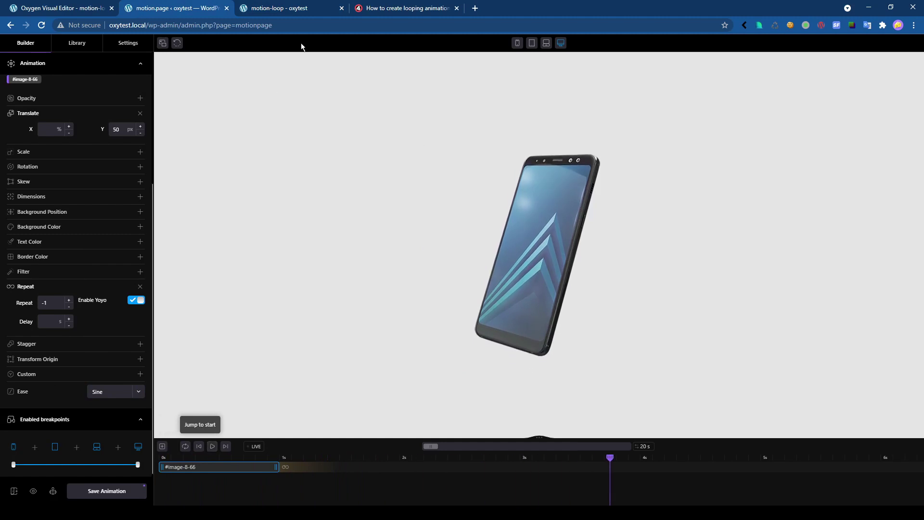
left_click(385, 8)
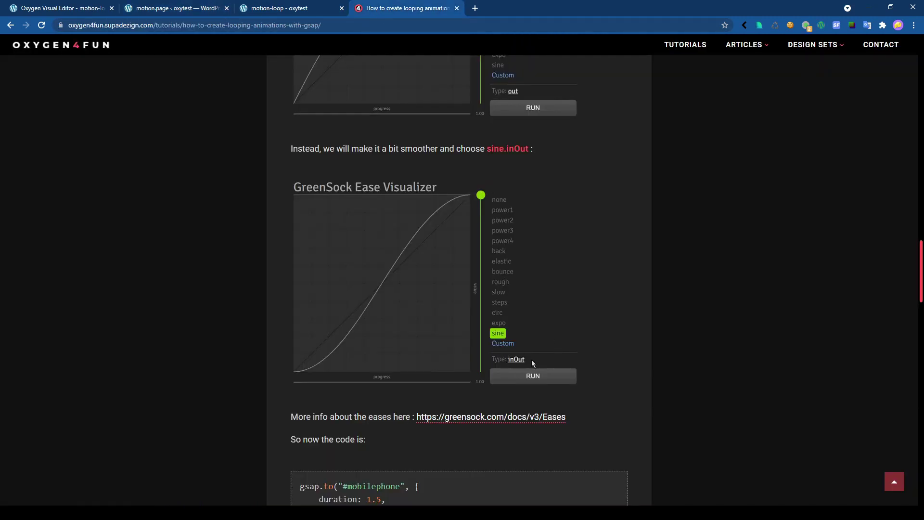
Step: Add a Custom property row and reset the standard Ease to Default
left_click(273, 8)
left_click(165, 8)
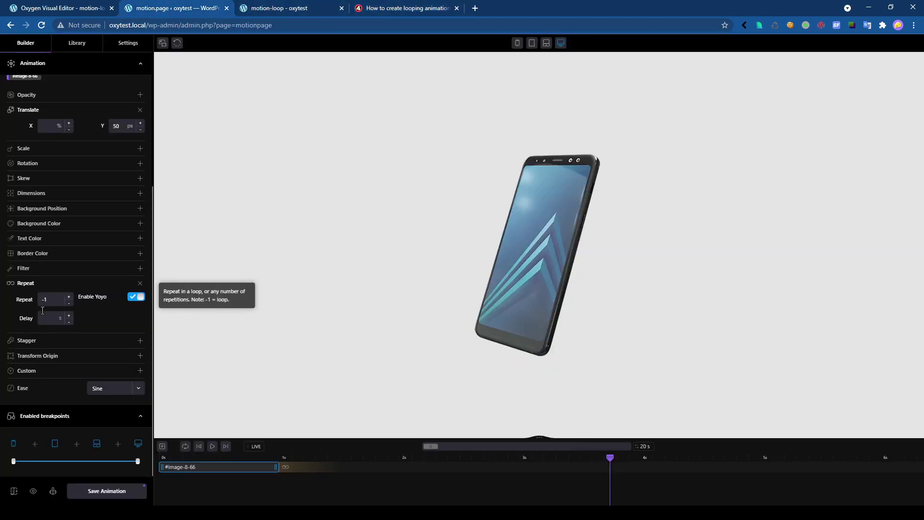
left_click(27, 372)
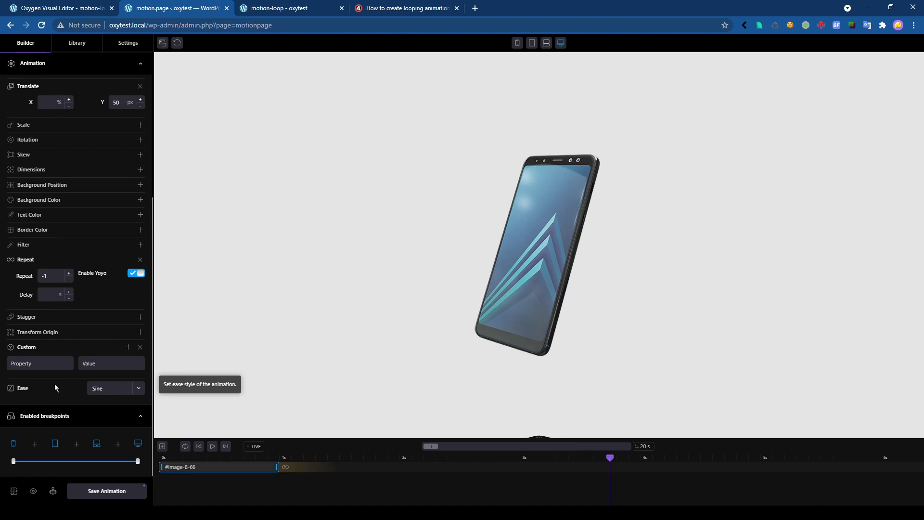
left_click(116, 388)
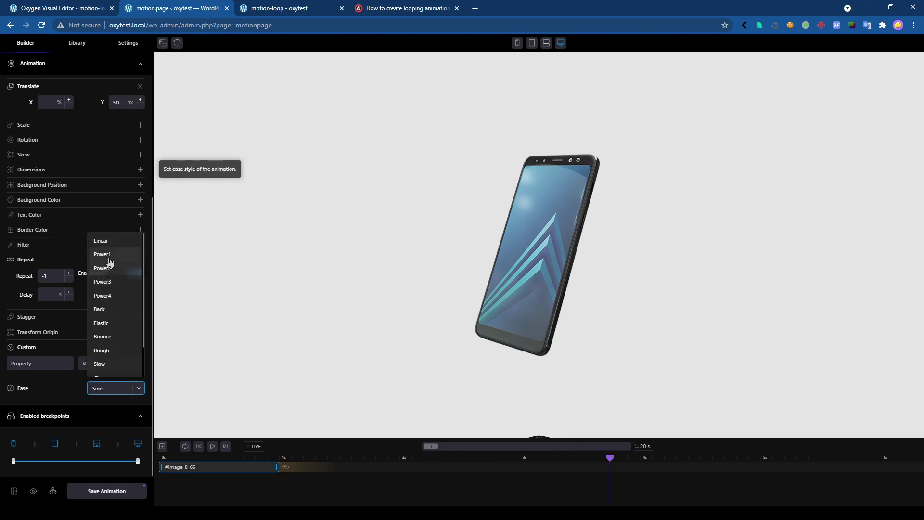
scroll(110, 356, "down", 3)
left_click(107, 370)
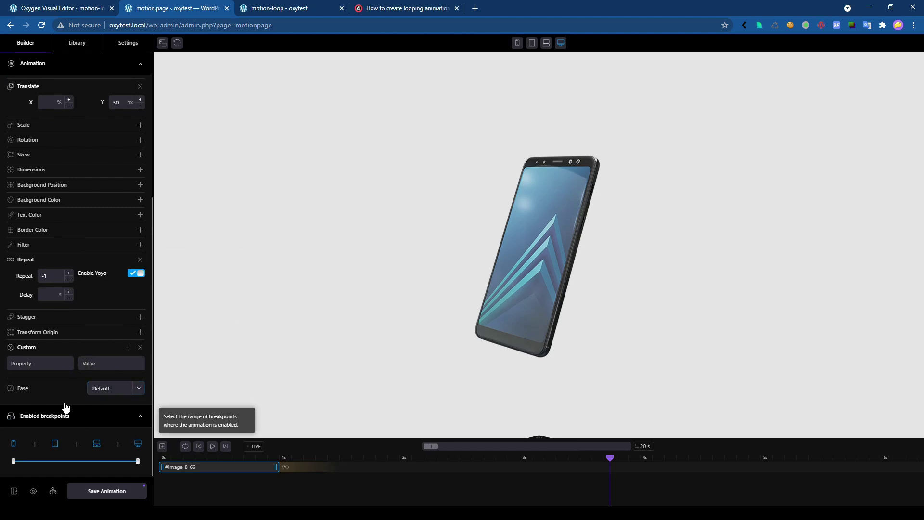
Step: Give the custom row property 'ease' with value 'sine.inOut'
left_click(40, 363)
type("ease")
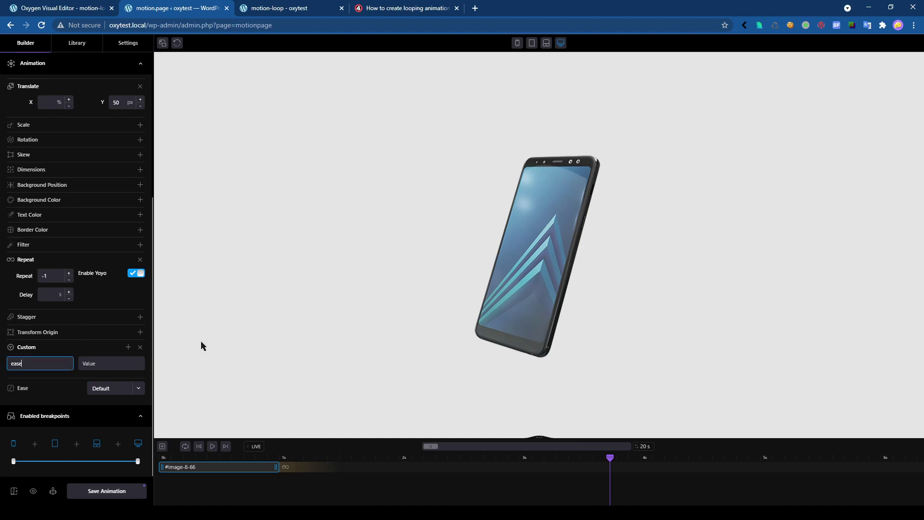
key("Tab")
type("sine")
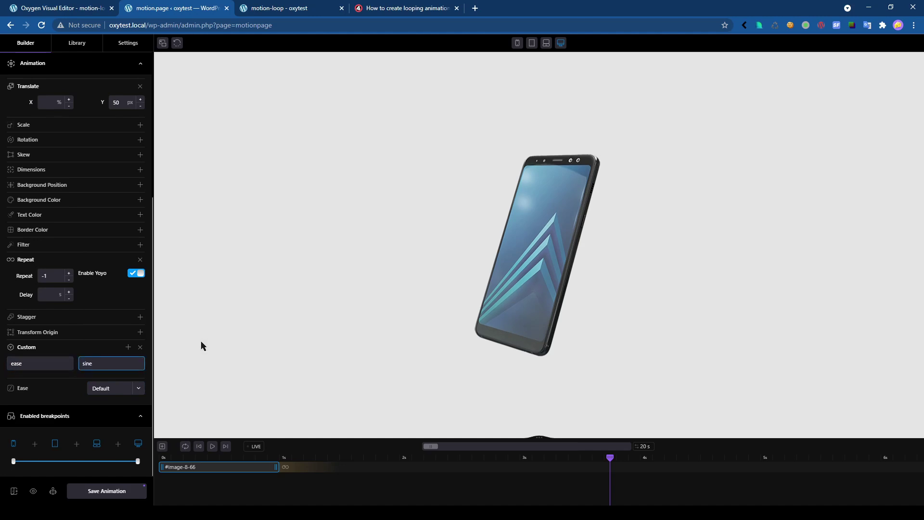
type(".inOut")
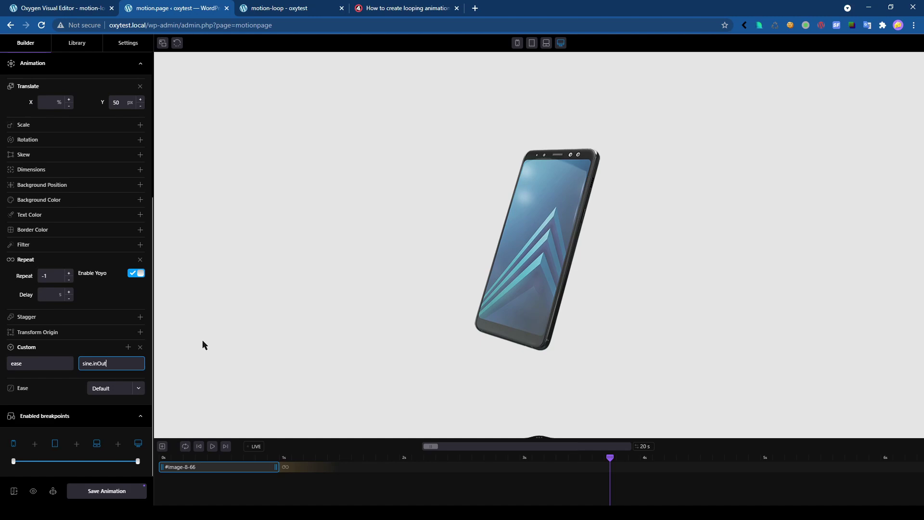
Step: Preview the sine.inOut loop and compare it against the tutorial's final gsap code
left_click(388, 11)
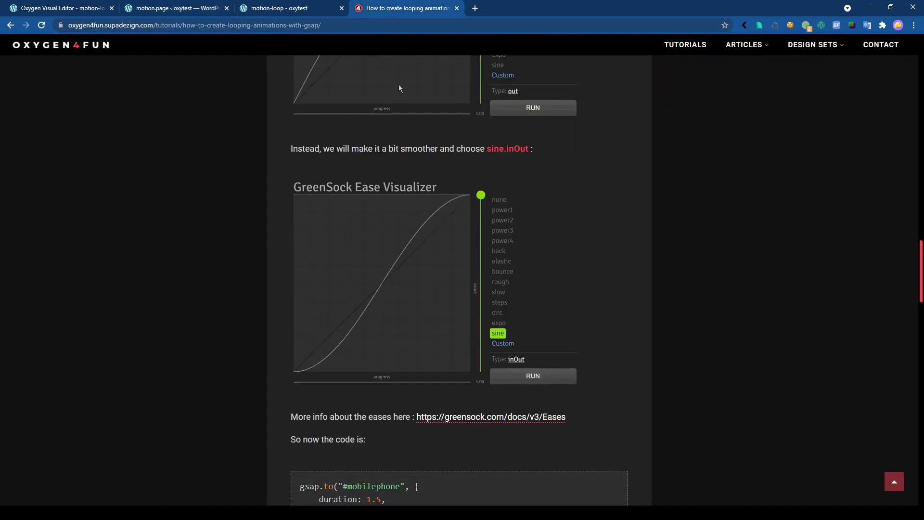
scroll(454, 350, "down", 4)
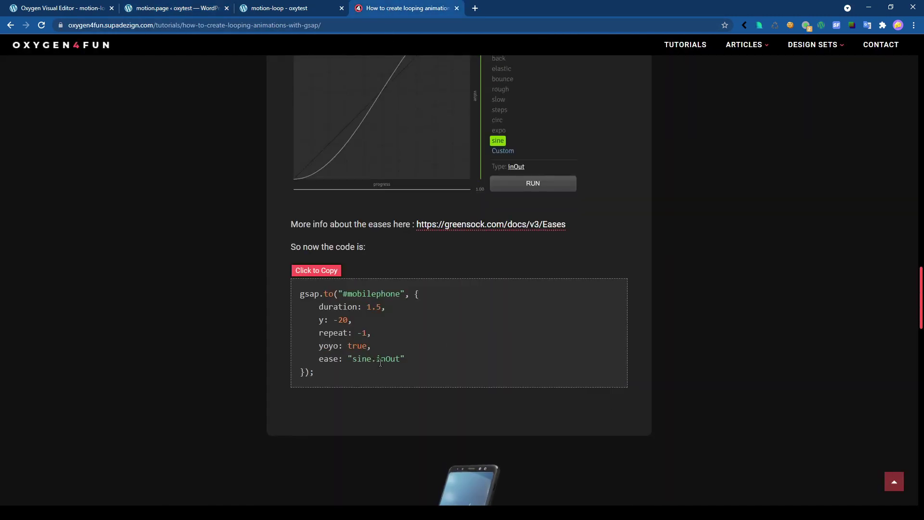
left_click(195, 15)
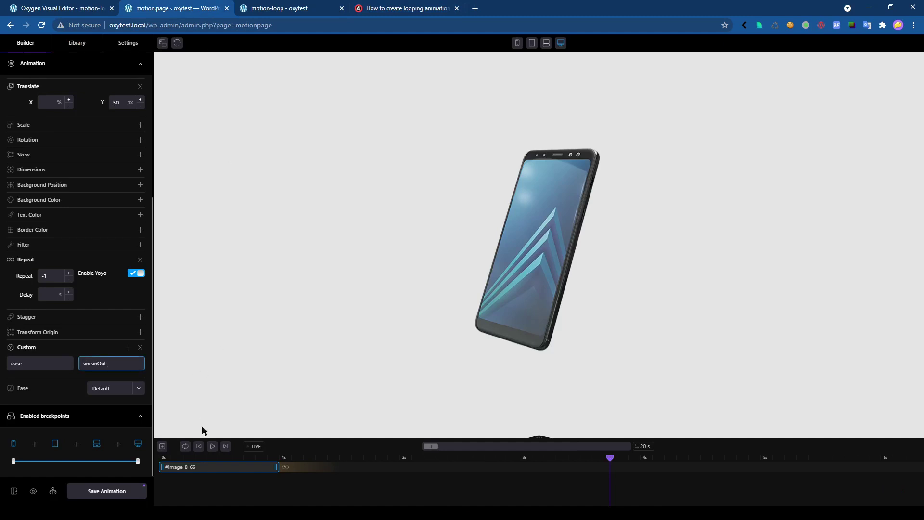
left_click(213, 447)
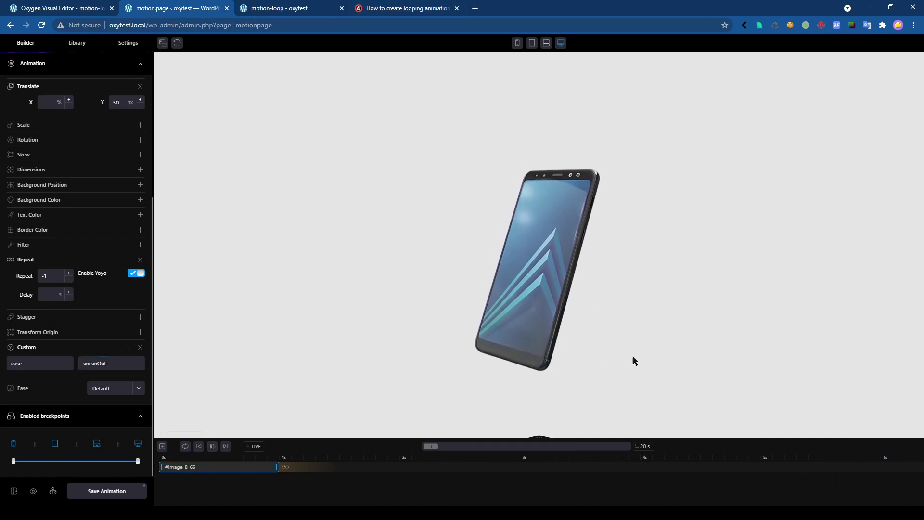
left_click(407, 8)
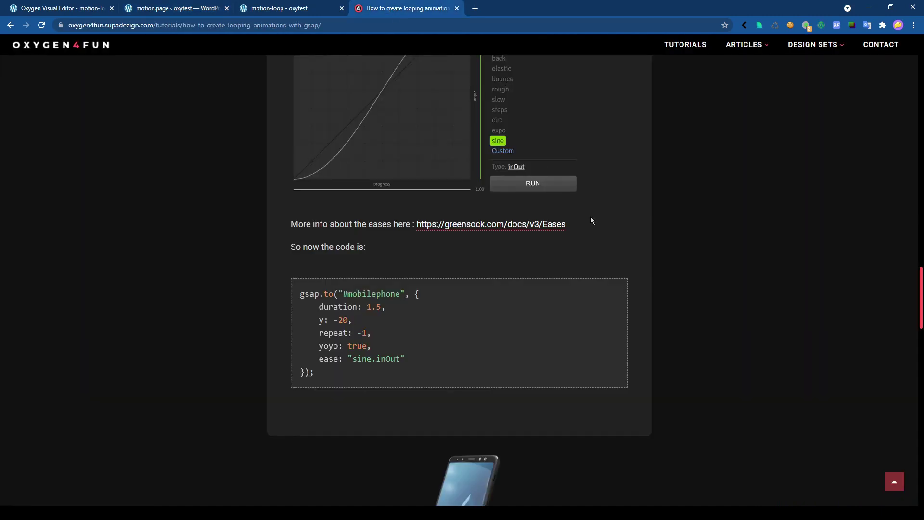
scroll(591, 221, "down", 3)
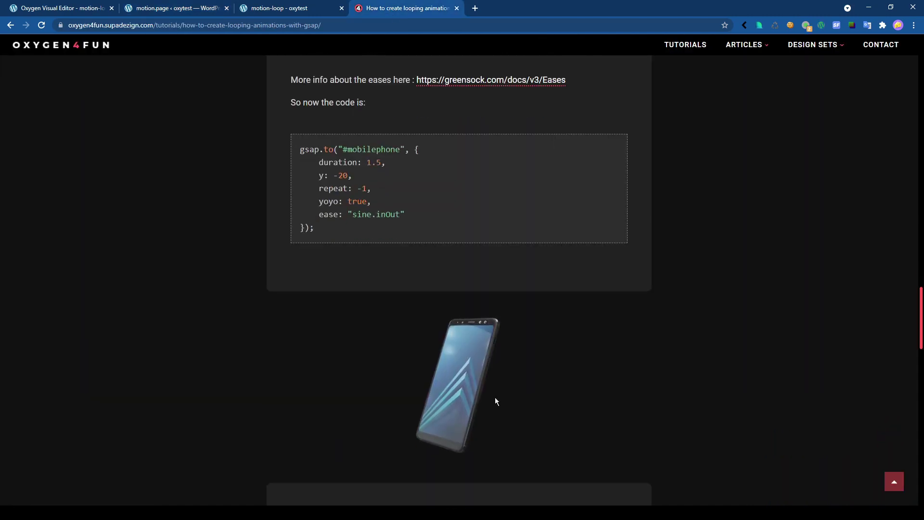
Step: Save the animation and rename its timeline to mobileloop
left_click(176, 8)
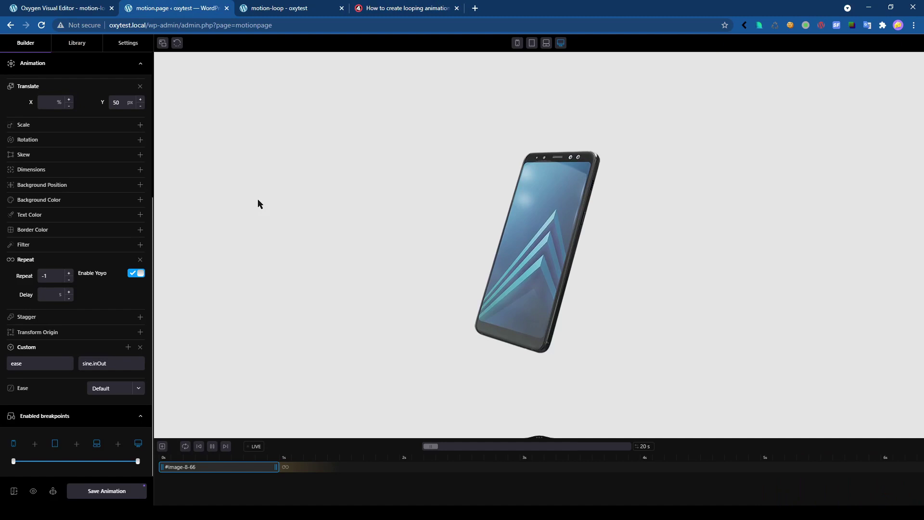
left_click(108, 491)
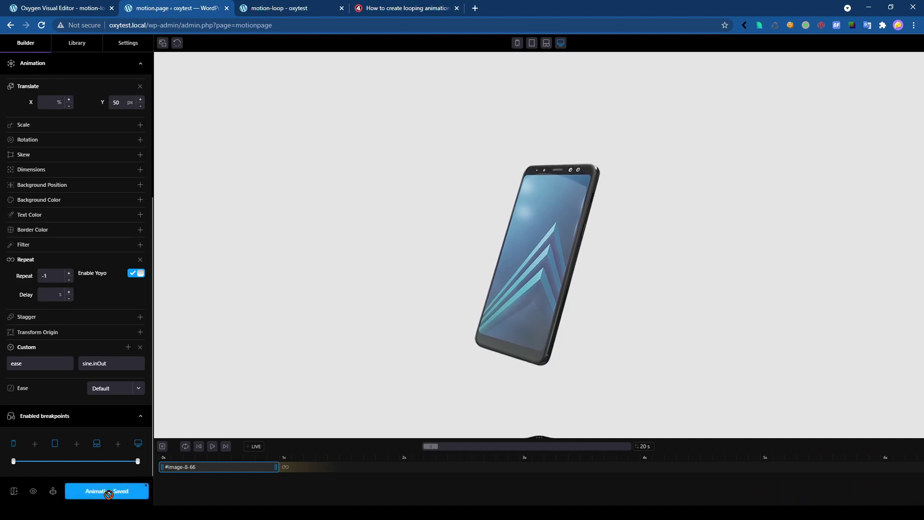
scroll(72, 193, "up", 5)
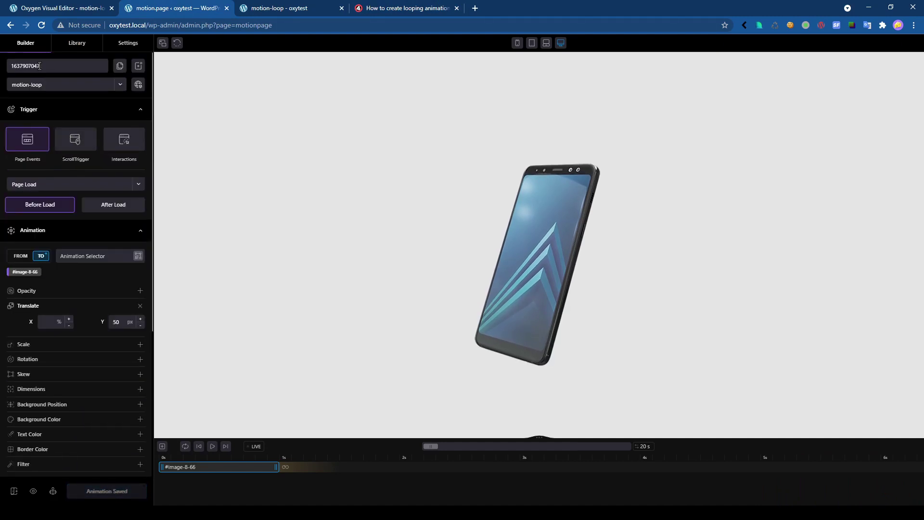
left_click(40, 66)
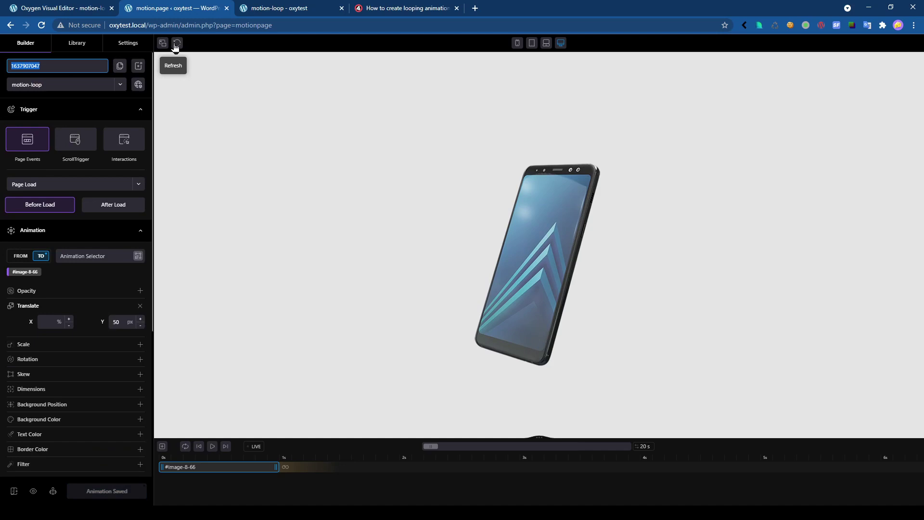
type("mobileloop")
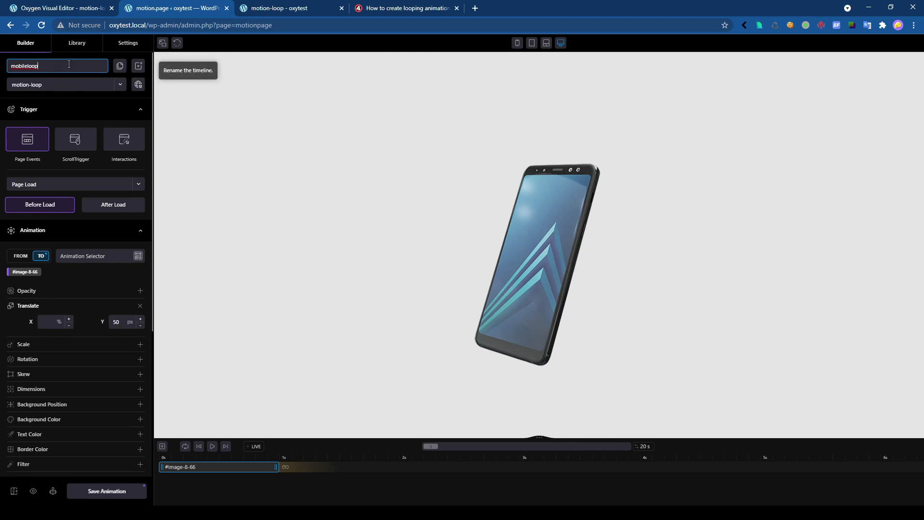
scroll(109, 394, "down", 3)
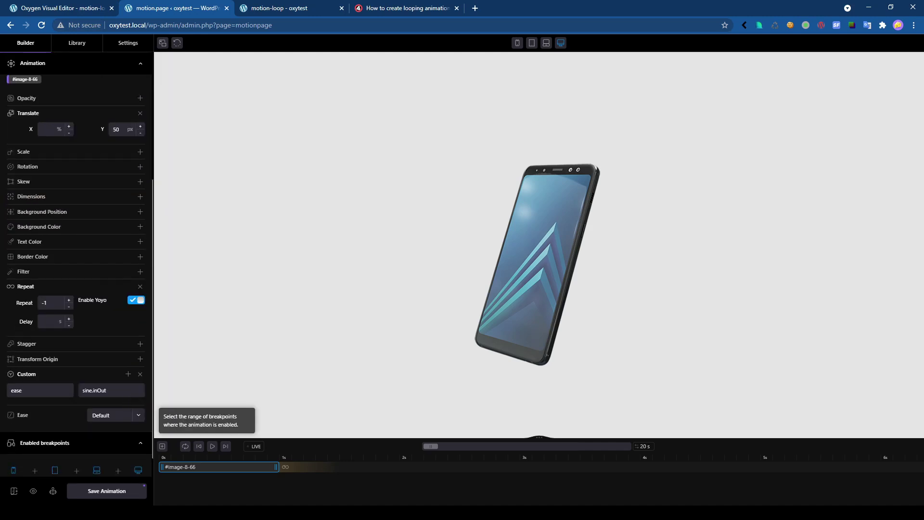
Step: Try a 200 px Translate X in preview, then re-save keeping only the 50 px Y movement
left_click(101, 493)
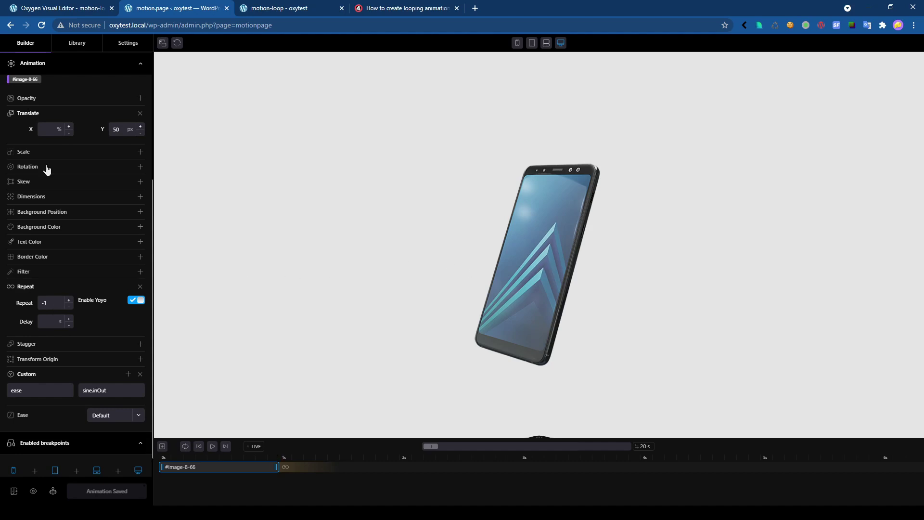
scroll(46, 168, "up", 4)
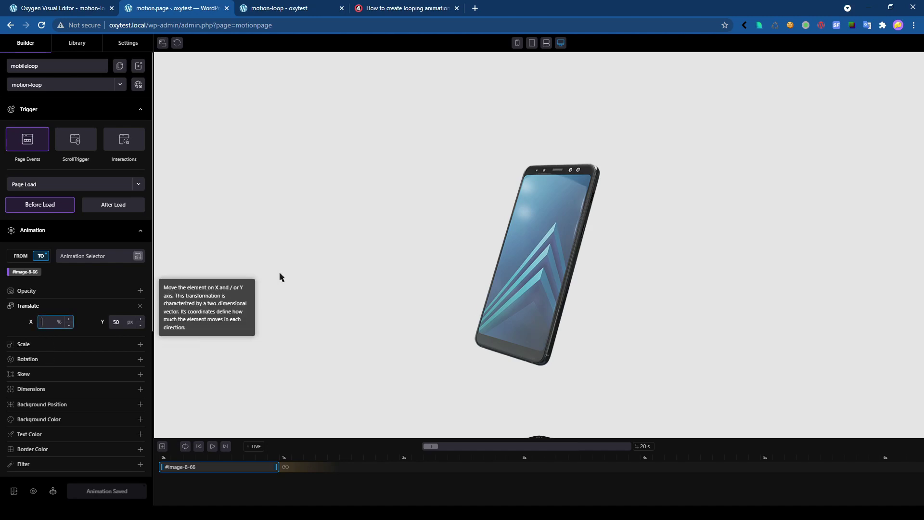
left_click(43, 323)
type("200")
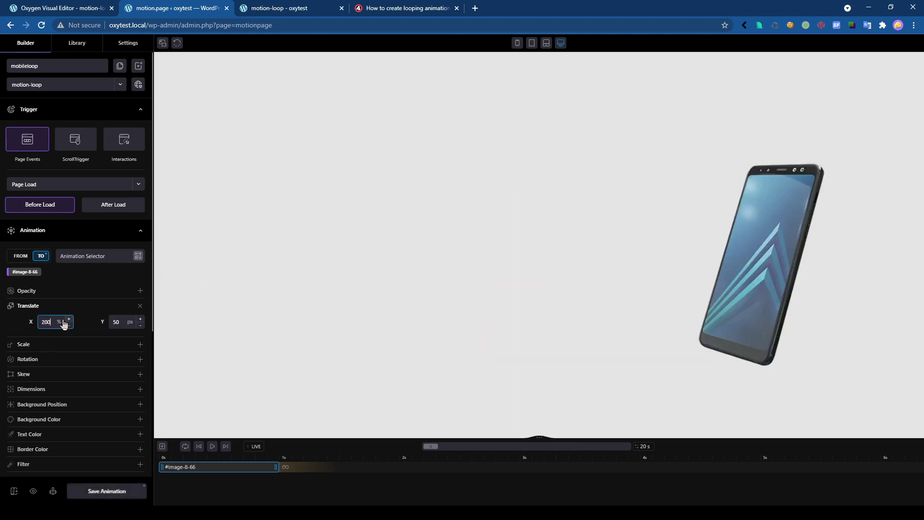
left_click(59, 321)
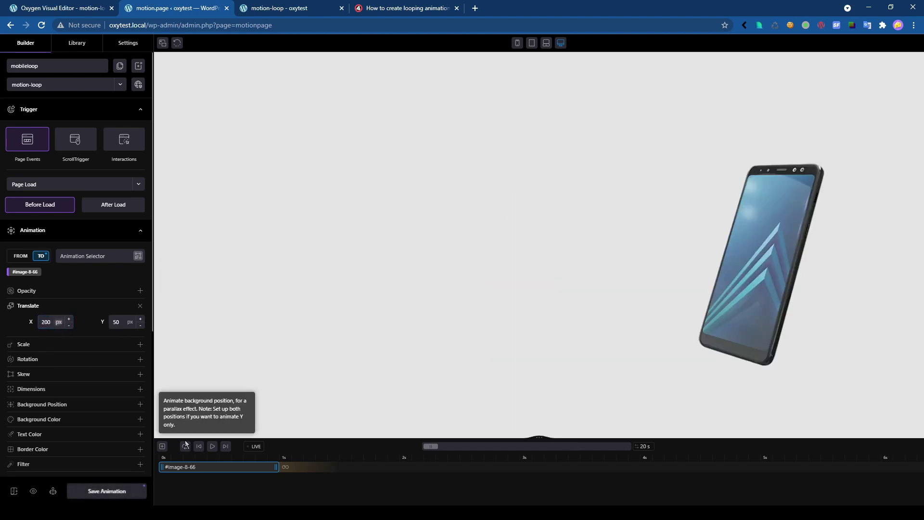
left_click(212, 446)
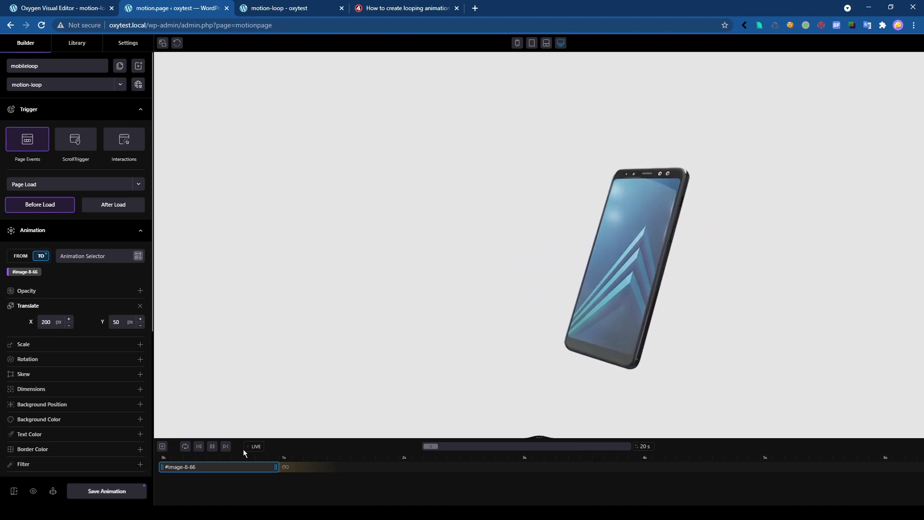
left_click(212, 446)
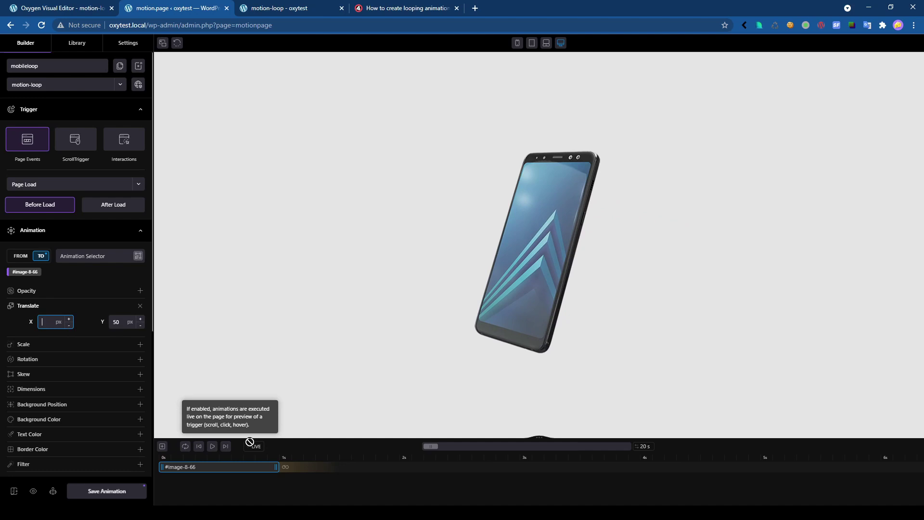
left_click(103, 496)
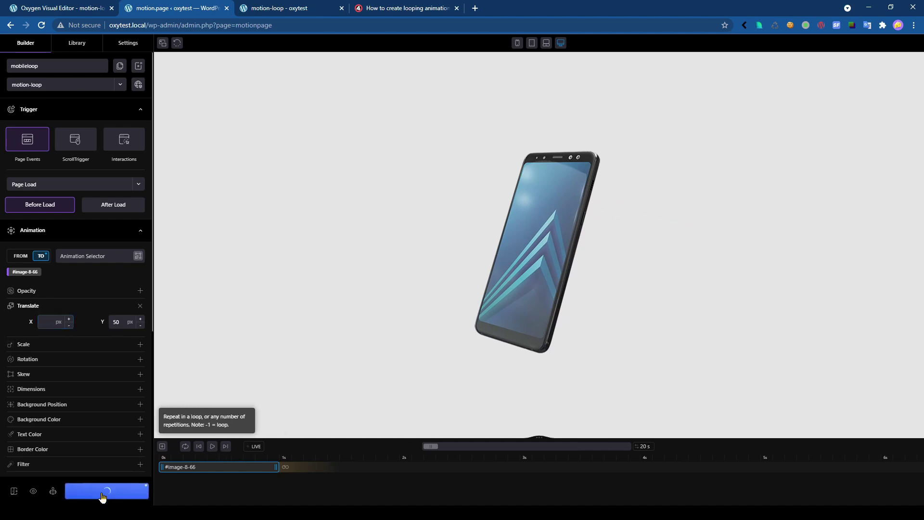
Step: In Oxygen's Structure panel, wrap the phone Image (#8) in a new Div
left_click(61, 8)
left_click(851, 143)
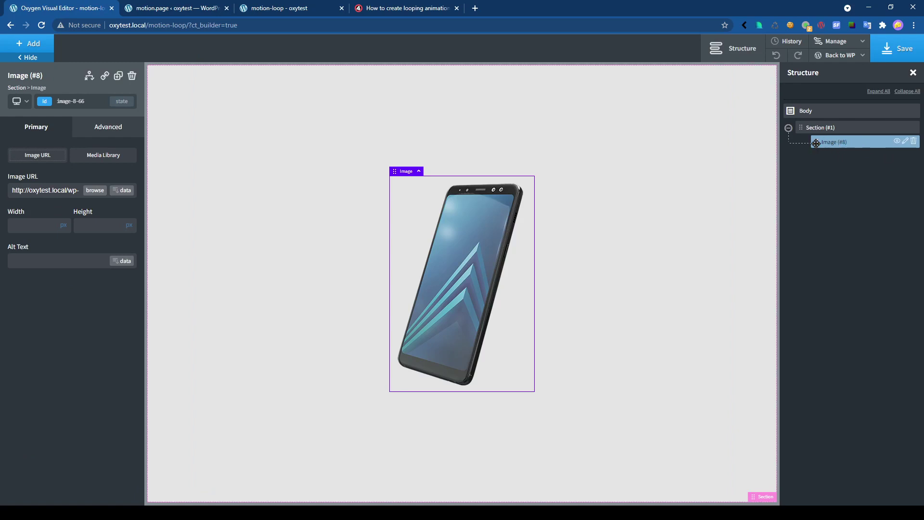
left_click(905, 142)
left_click(864, 177)
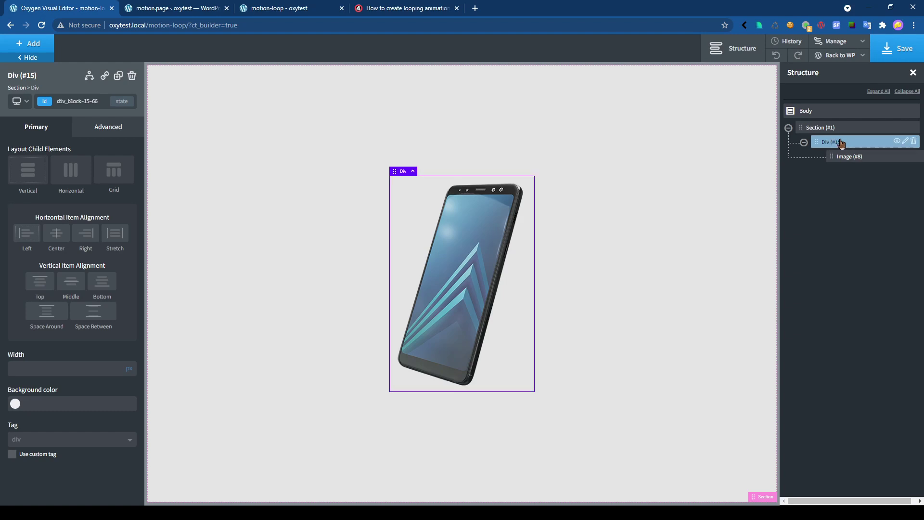
Step: Select the new wrapper Div (#15), check its class and ID options, and save the page
left_click(855, 162)
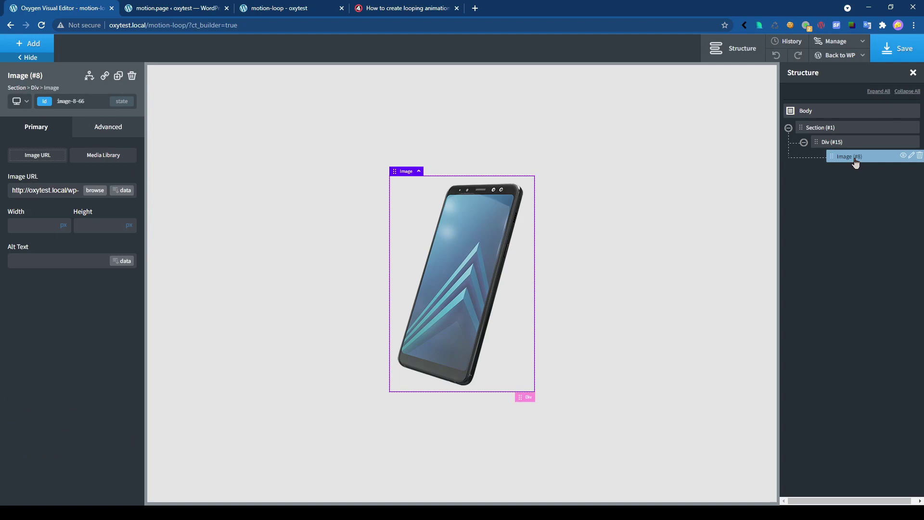
left_click(865, 142)
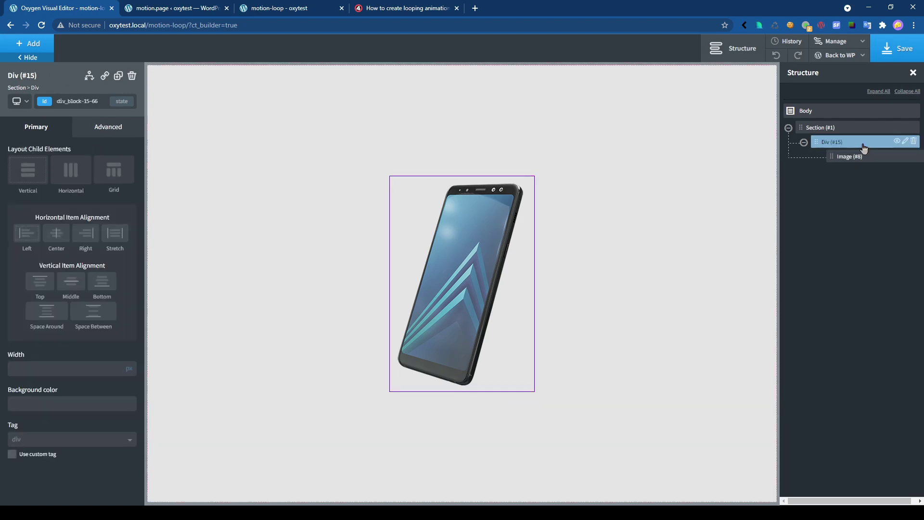
left_click(73, 101)
left_click(88, 99)
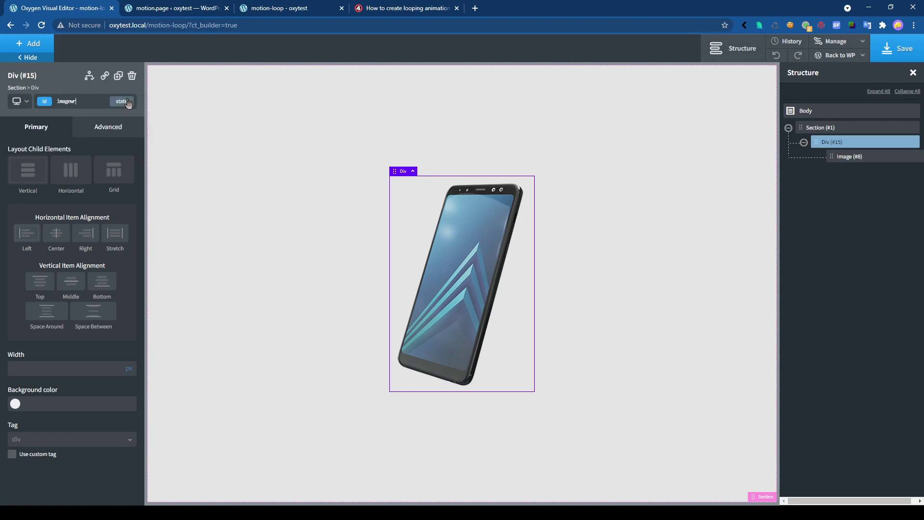
left_click(900, 49)
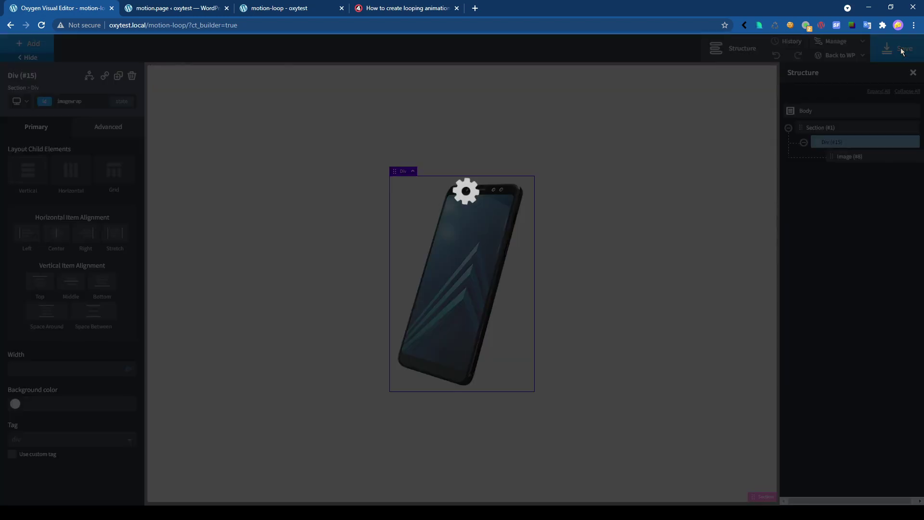
left_click(176, 10)
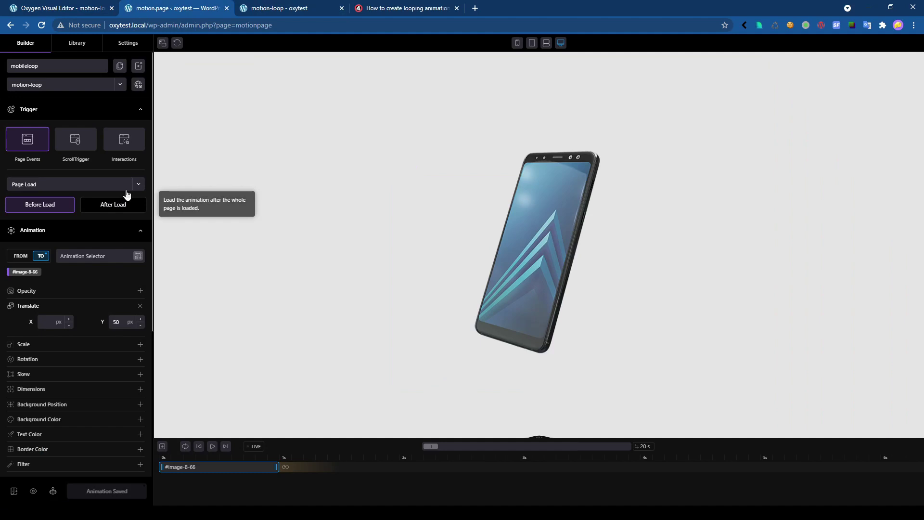
Step: Reload and rewind the preview, then add the phone's parent #imagewrap as an animation target
left_click(176, 45)
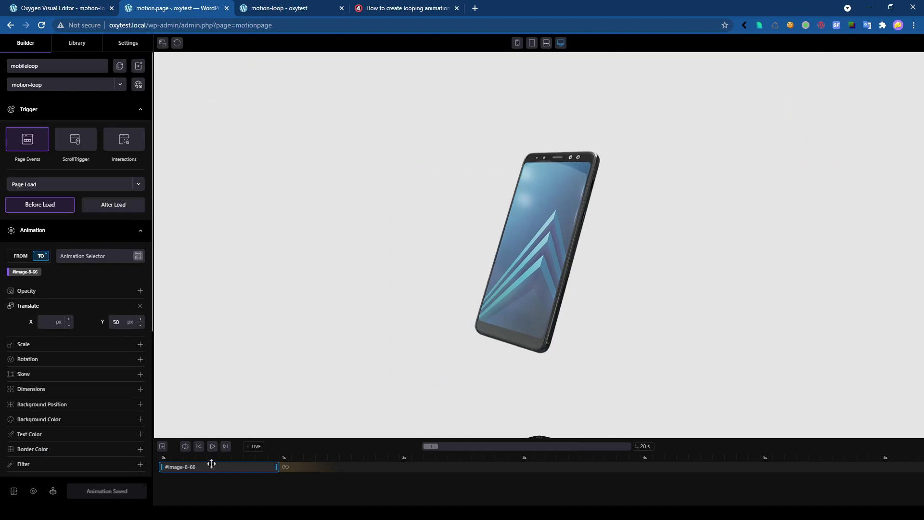
left_click(199, 447)
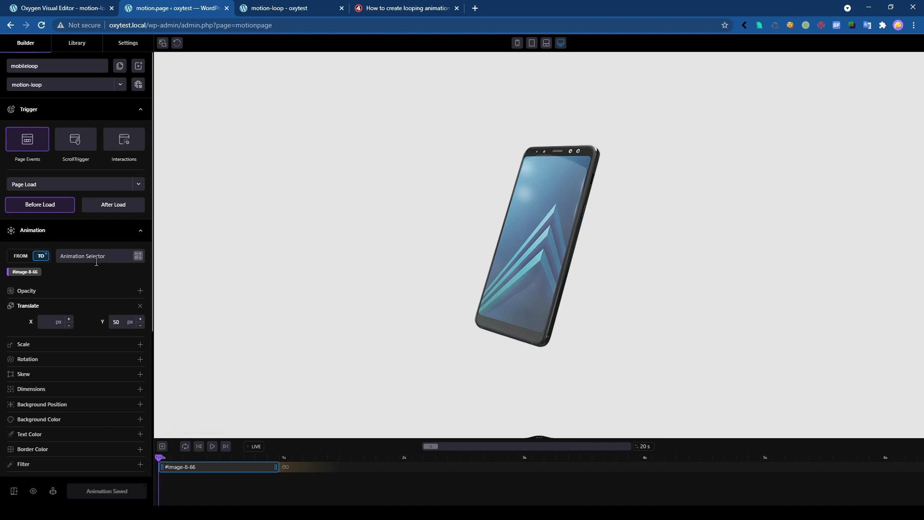
left_click(139, 257)
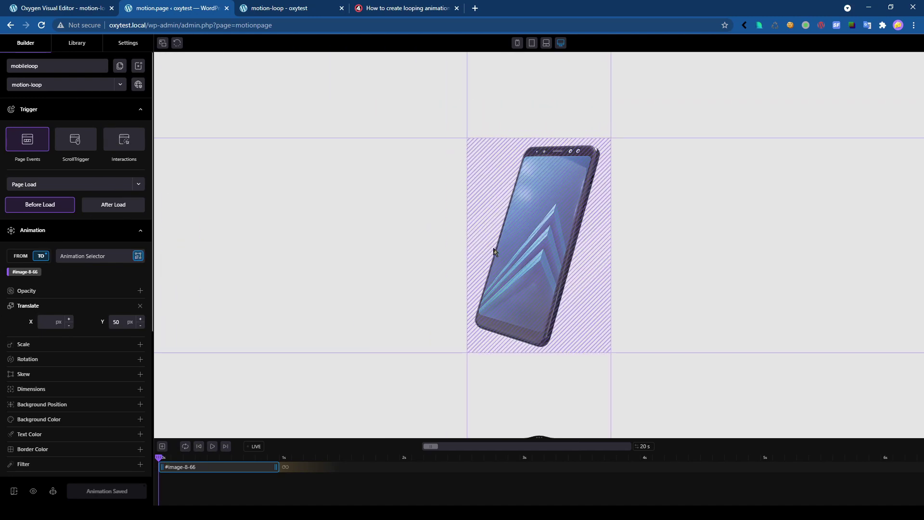
left_click(507, 252)
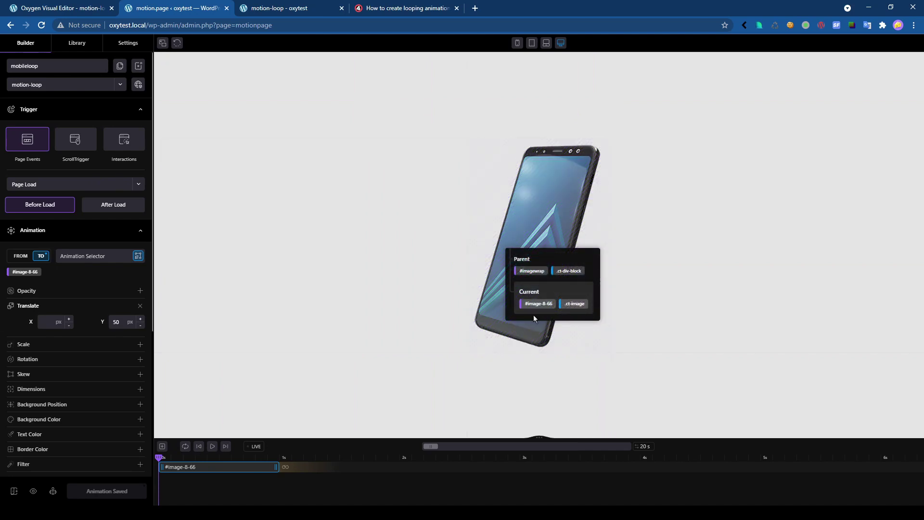
left_click(531, 273)
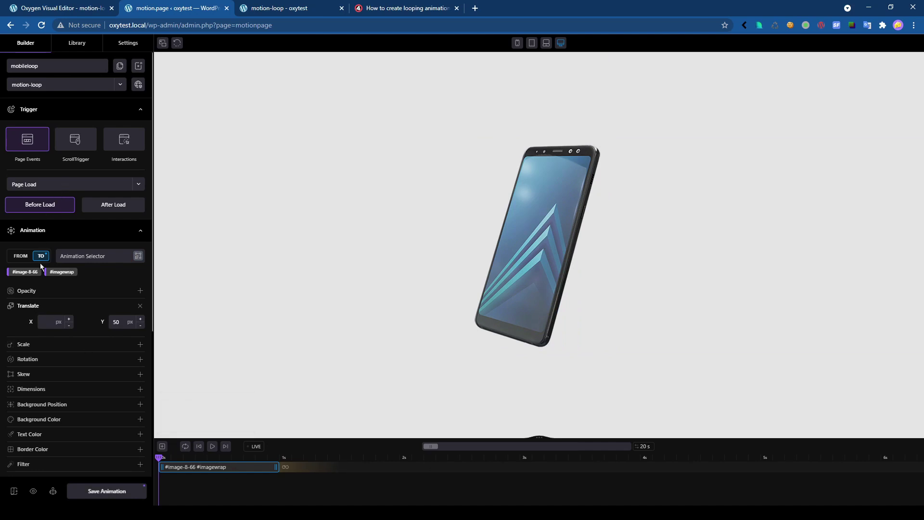
Step: Drop #imagewrap from the first animation and create a second timeline node targeting #imagewrap
left_click(67, 274)
left_click(163, 446)
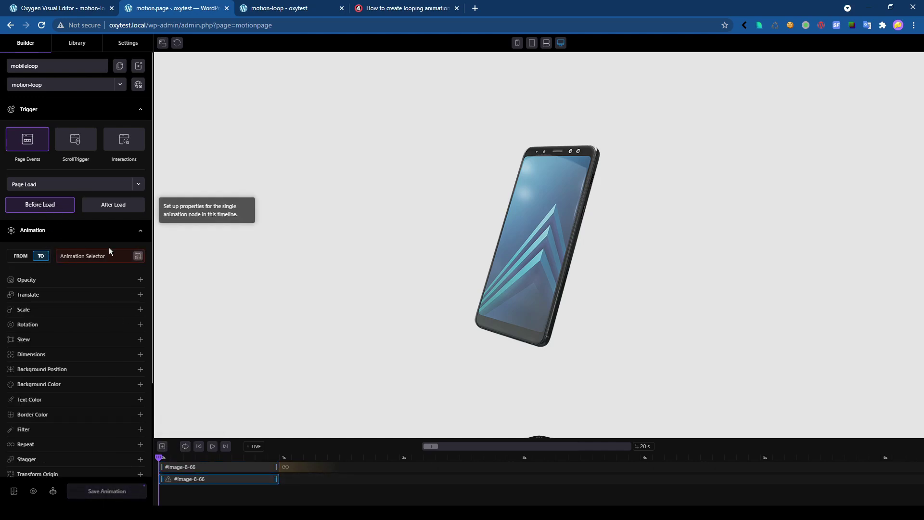
left_click(138, 255)
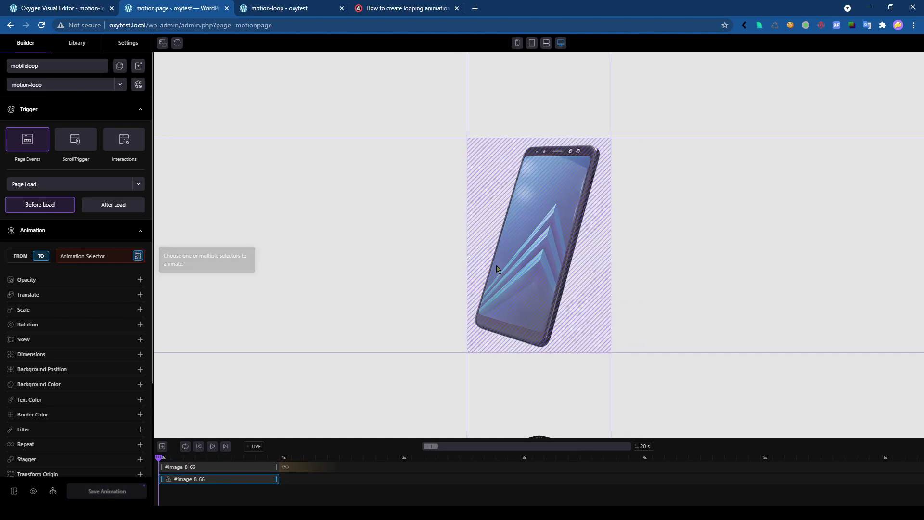
left_click(547, 275)
left_click(523, 289)
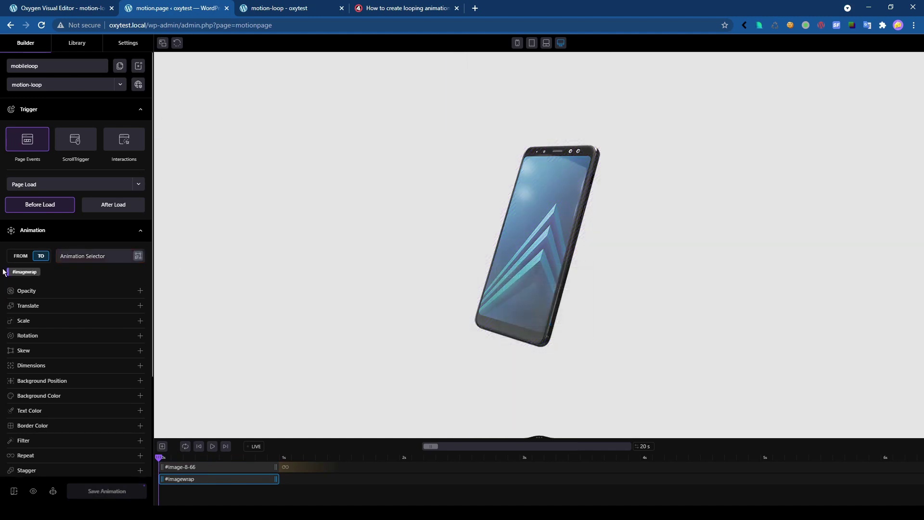
Step: Give #imagewrap a Translate X of 200 px and play the preview
left_click(33, 307)
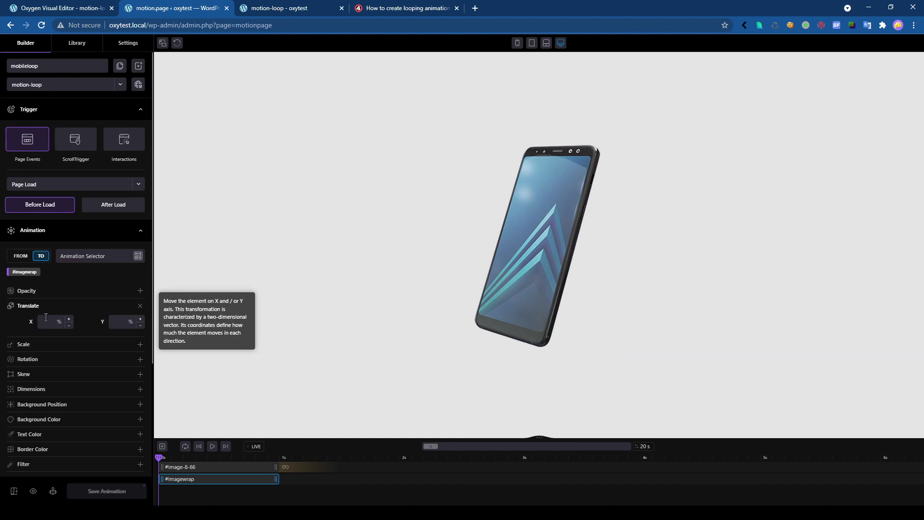
type("200")
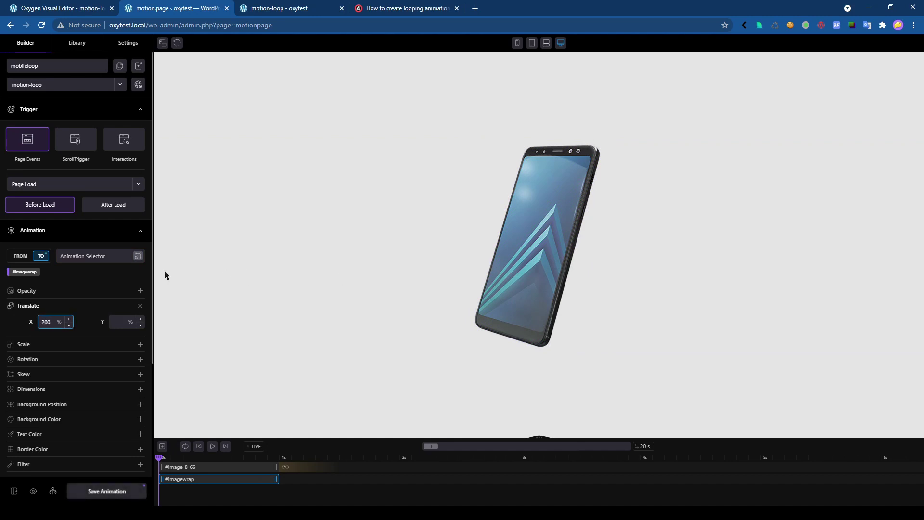
left_click(59, 322)
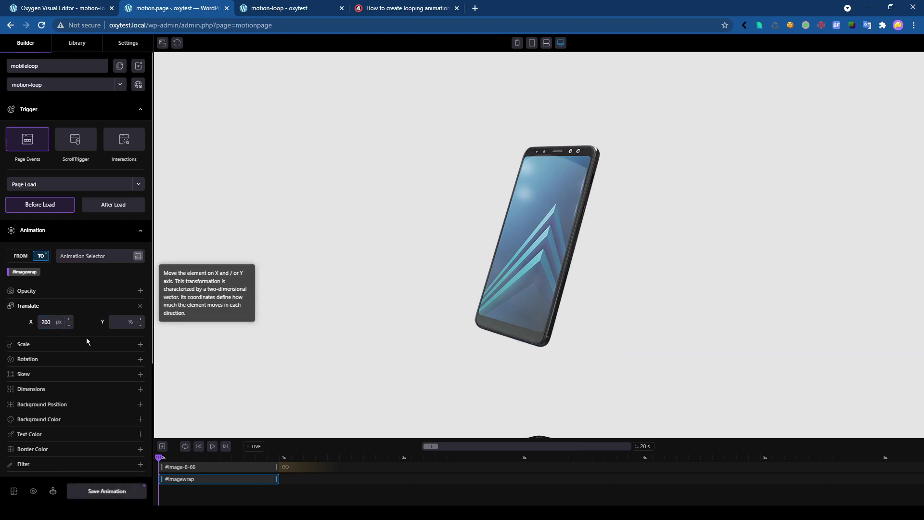
left_click(212, 446)
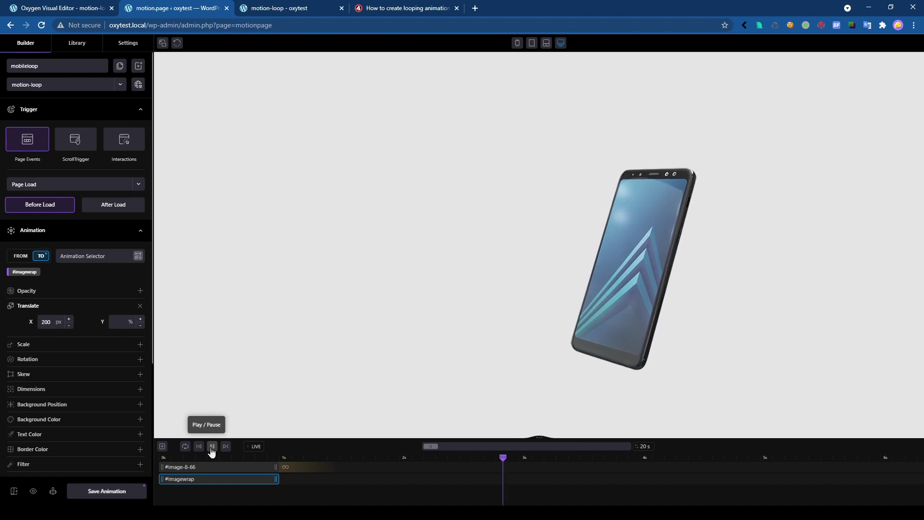
Step: Make the #imagewrap animation repeat infinitely (-1) with yoyo
left_click(212, 446)
scroll(35, 351, "down", 3)
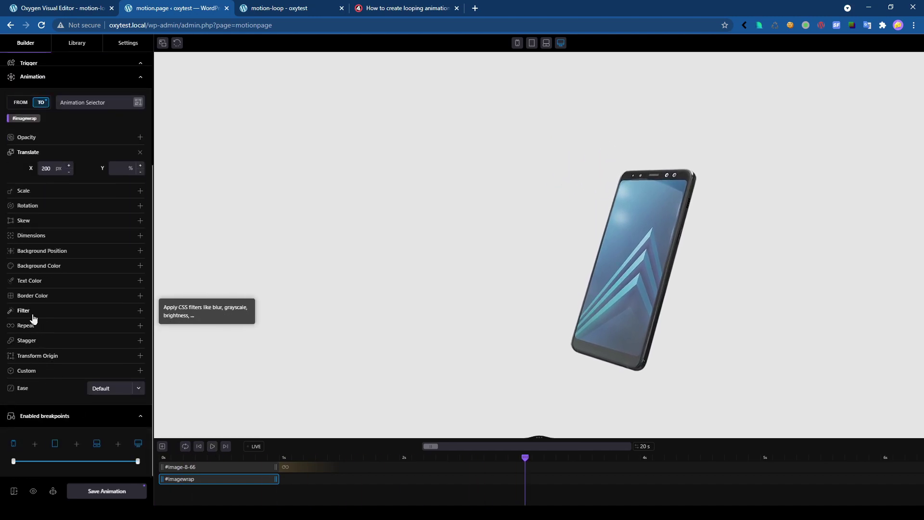
left_click(30, 325)
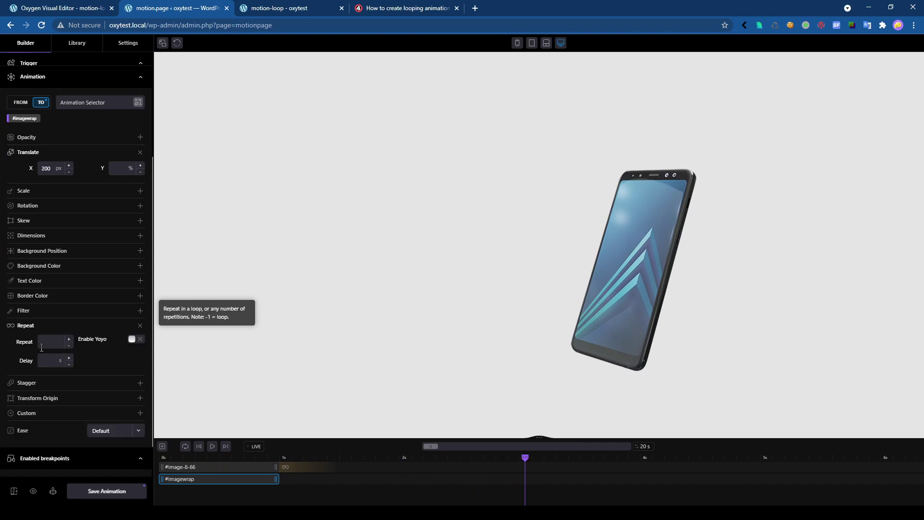
type("-1")
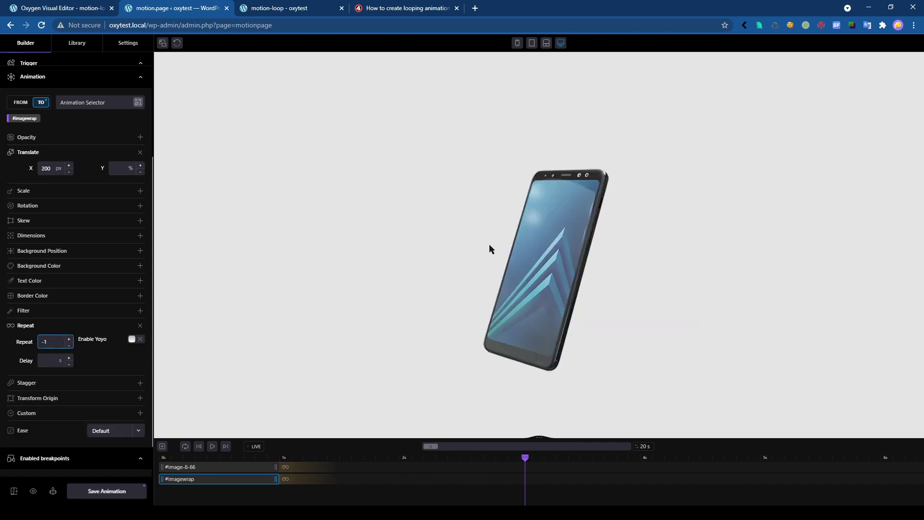
left_click(135, 341)
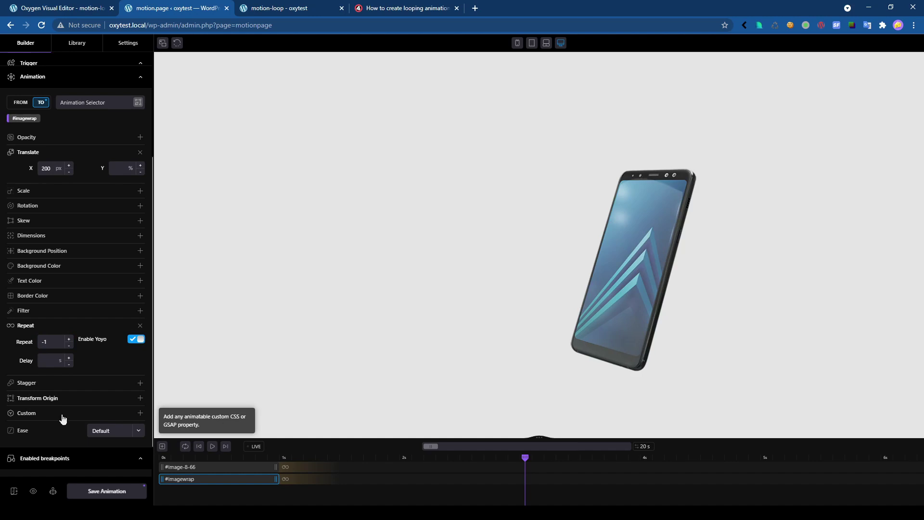
Step: Add custom ease 'sine.inOut', stretch #imagewrap to ~4s and shorten #image-8-66 to ~0.65s
left_click(27, 415)
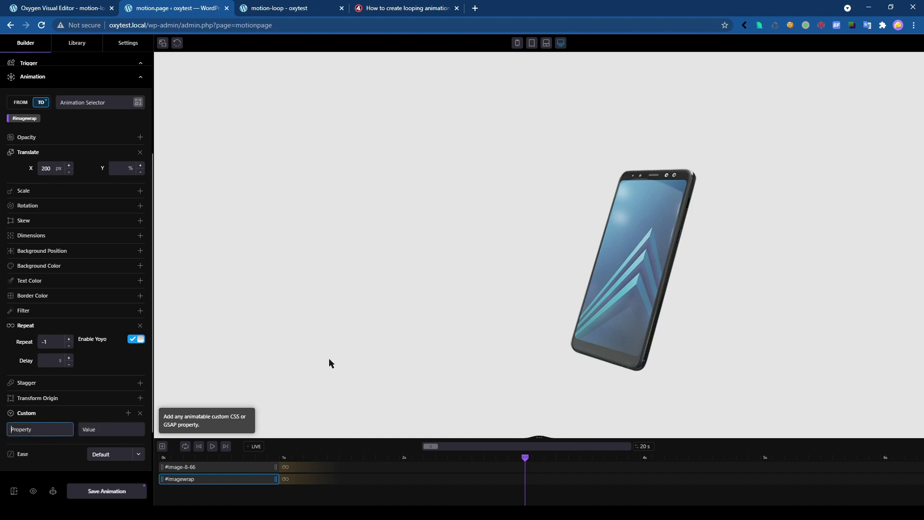
type("ease")
key("Tab")
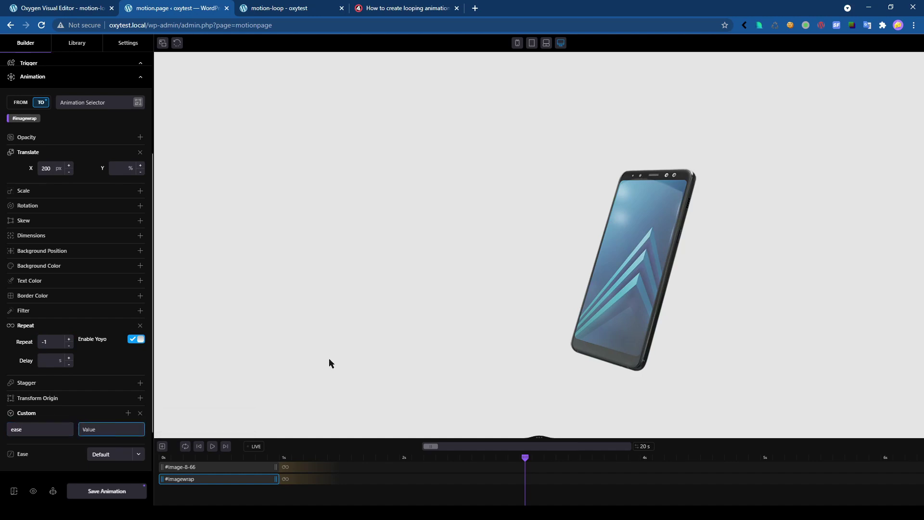
type("sine.in")
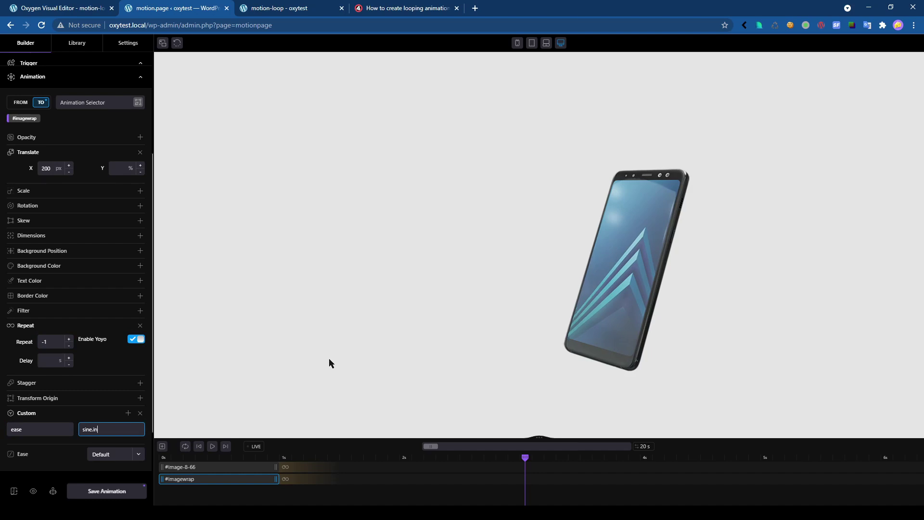
type("Out")
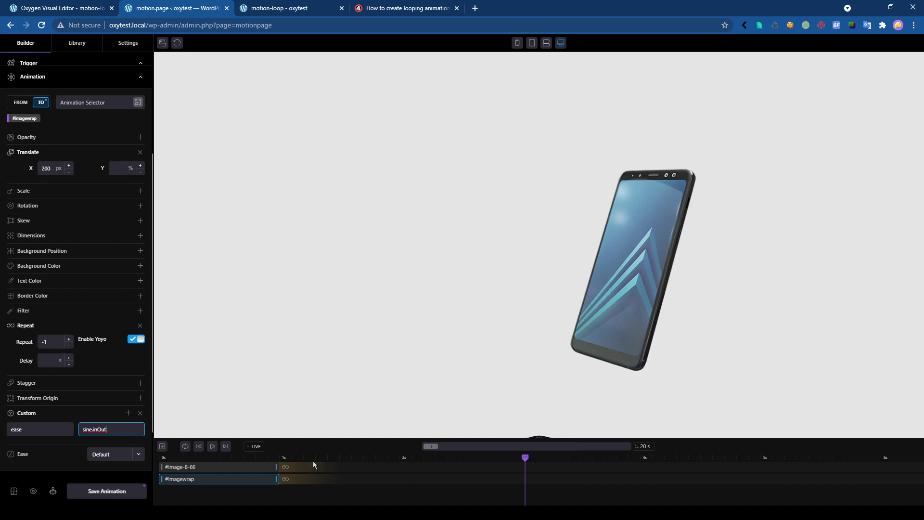
left_click_drag(287, 479, 647, 478)
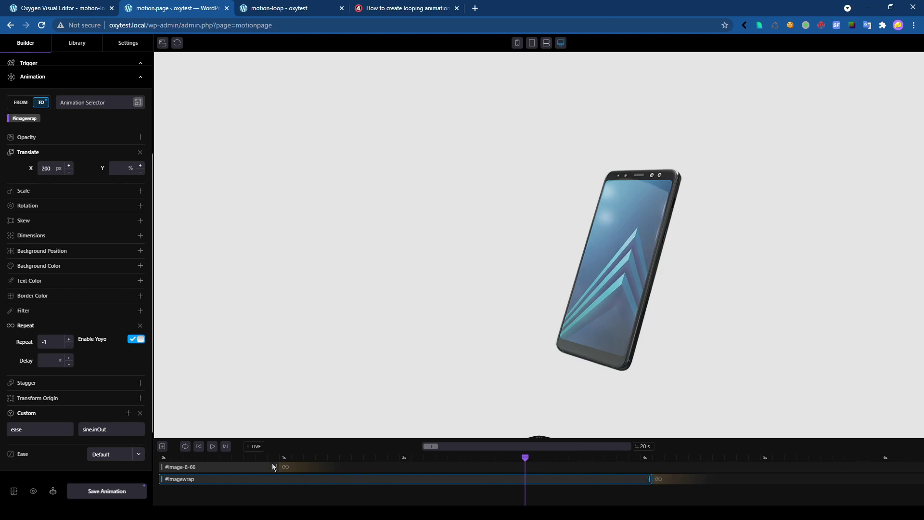
left_click_drag(277, 467, 240, 467)
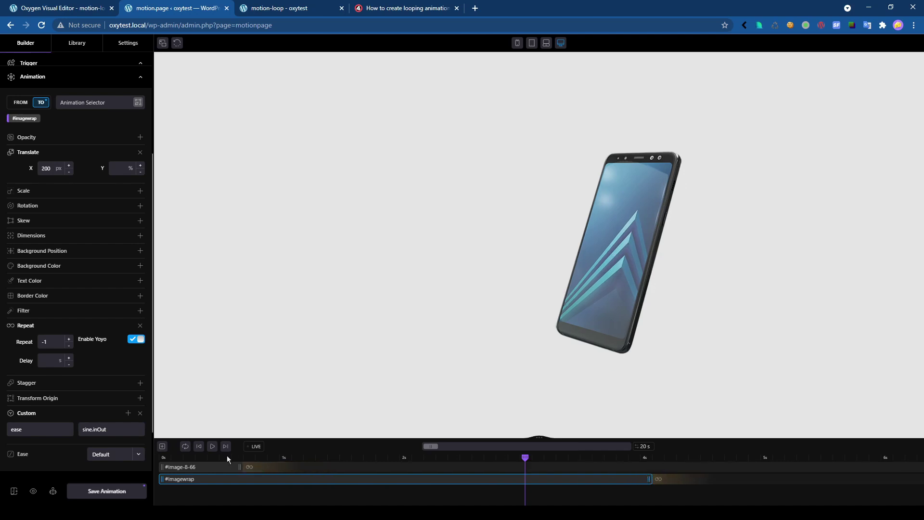
Step: Preview the timeline, save both animations, and check the live motion-loop page
left_click(211, 447)
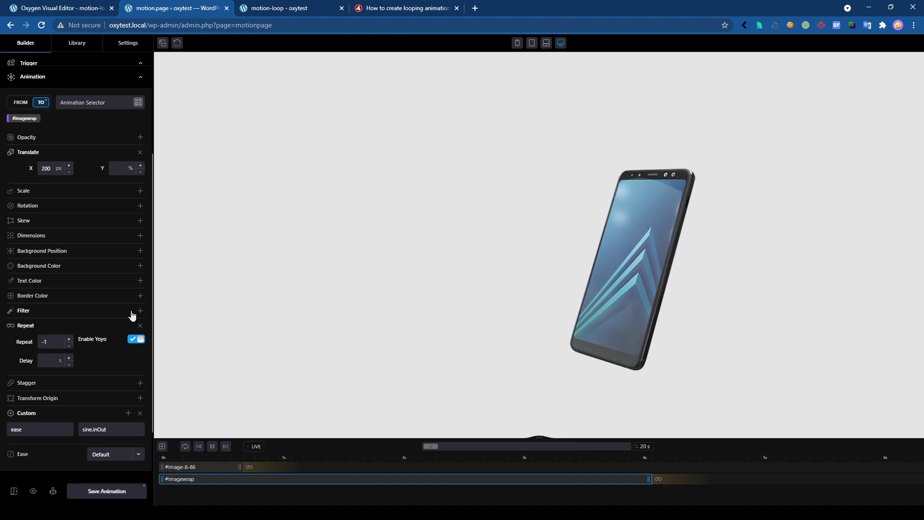
left_click(123, 492)
left_click(288, 8)
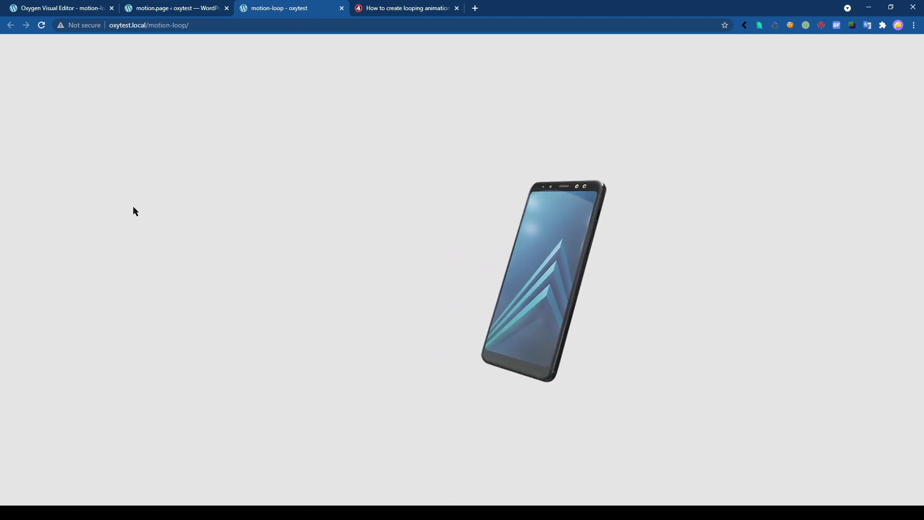
left_click(159, 8)
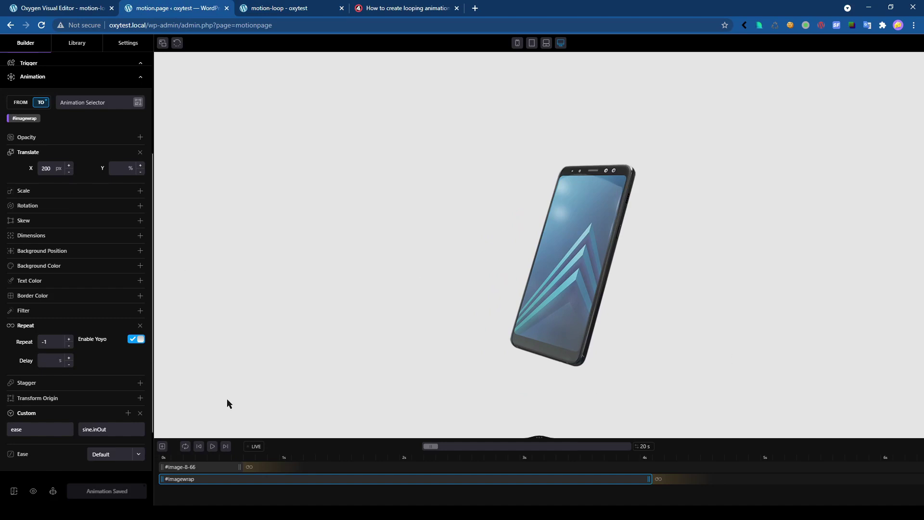
Step: Remove the custom ease from the #image-8-66 float and preview it
left_click(193, 465)
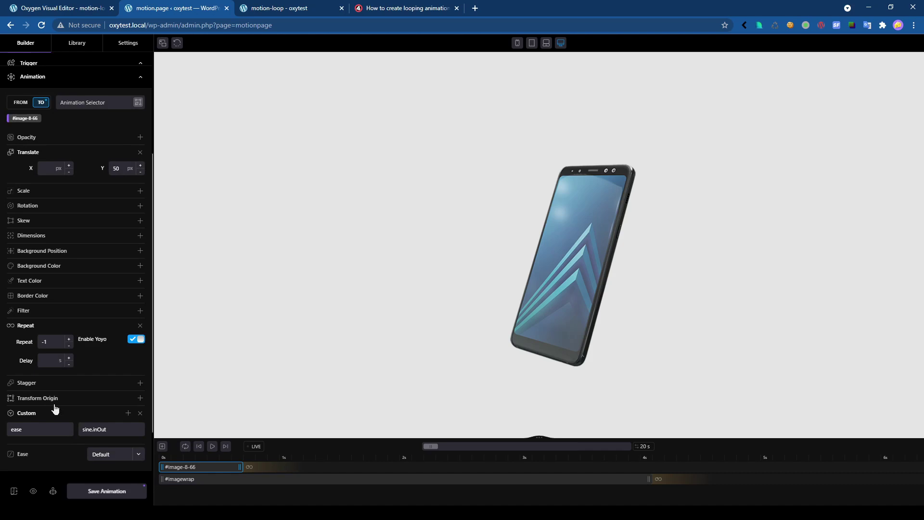
left_click(141, 414)
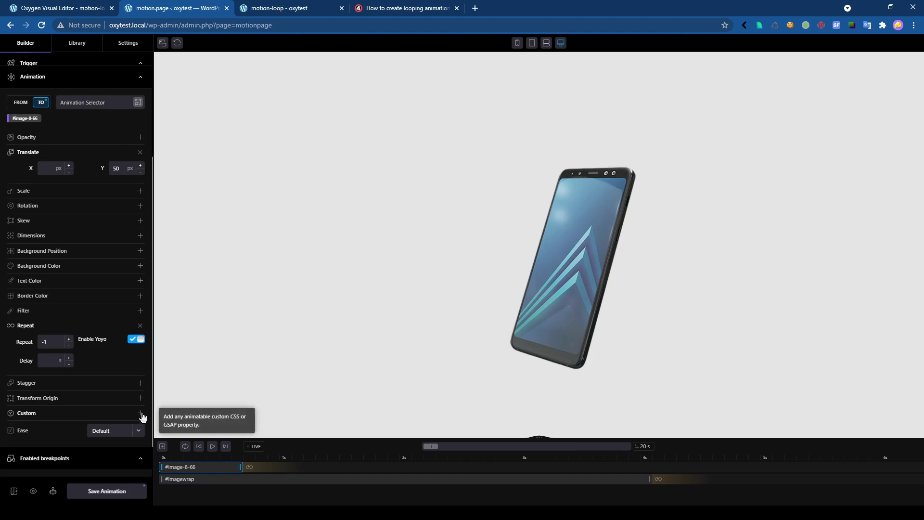
left_click(213, 447)
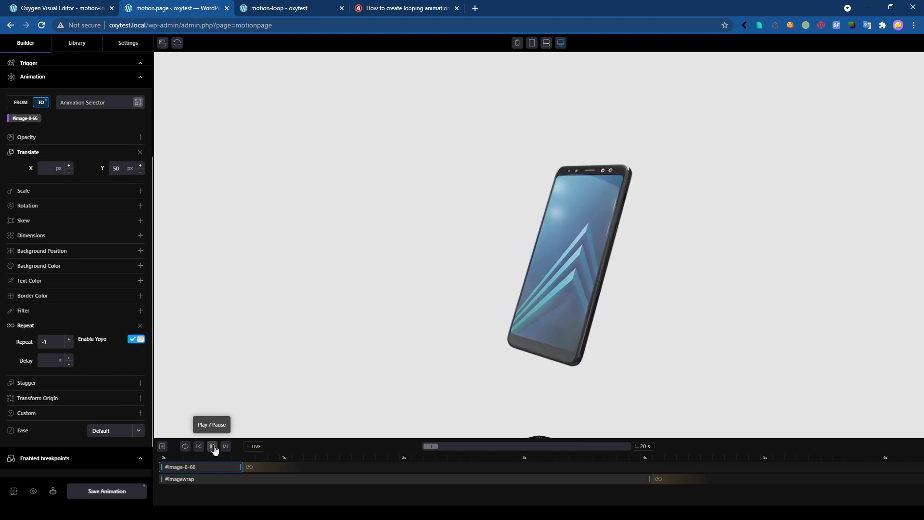
left_click(212, 447)
Step: Change the #image-8-66 Translate Y to -50 px and preview the result
left_click(114, 168)
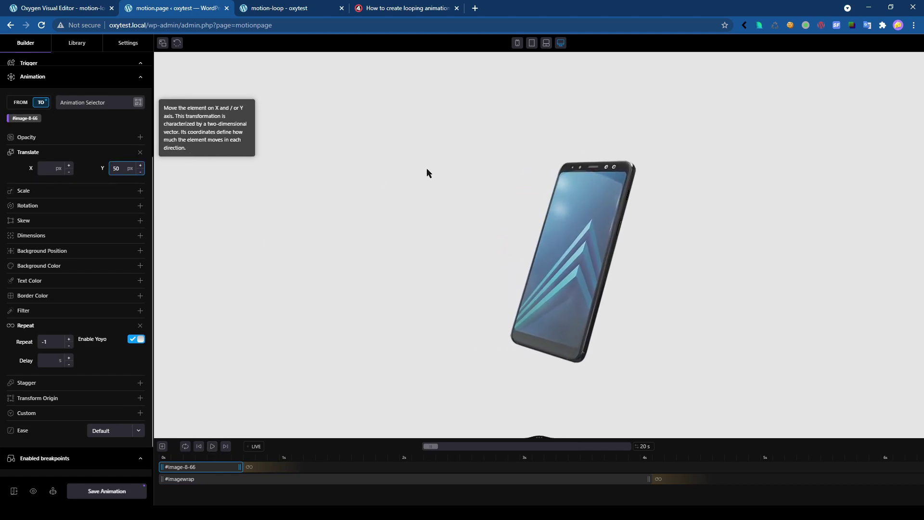
type("-")
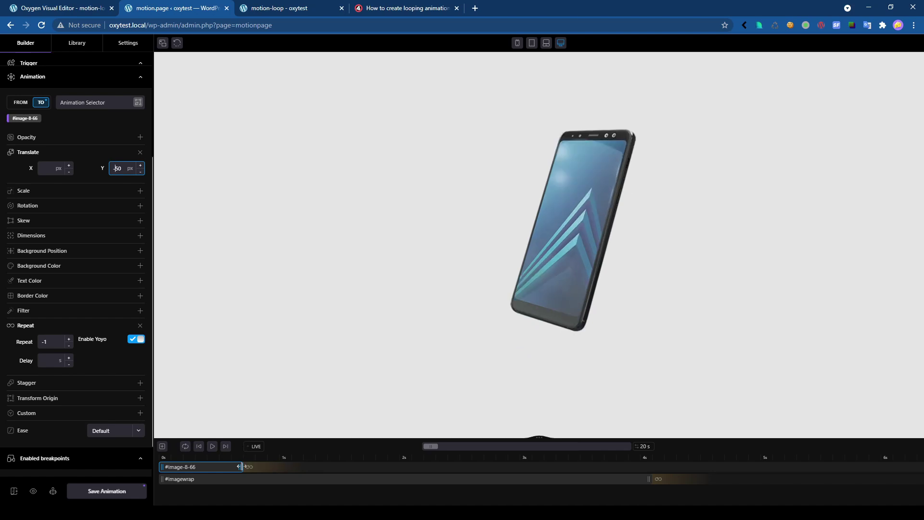
left_click(212, 447)
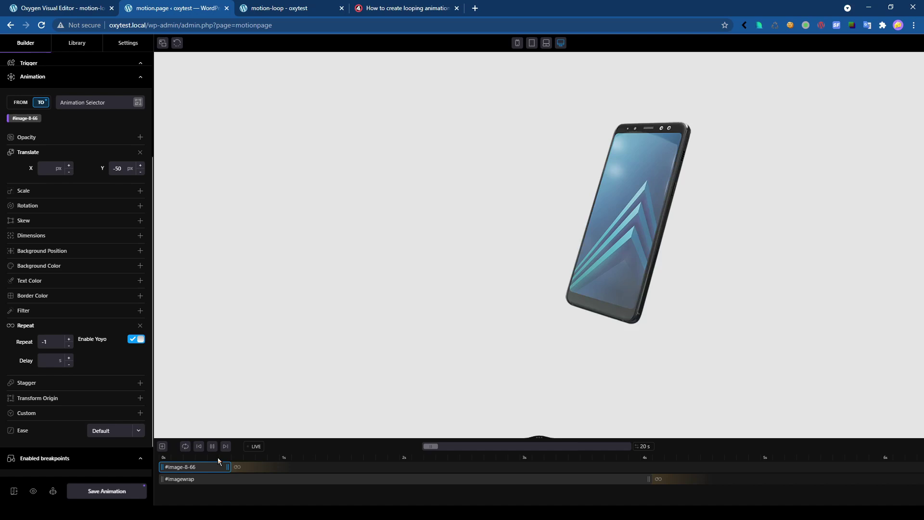
left_click(212, 447)
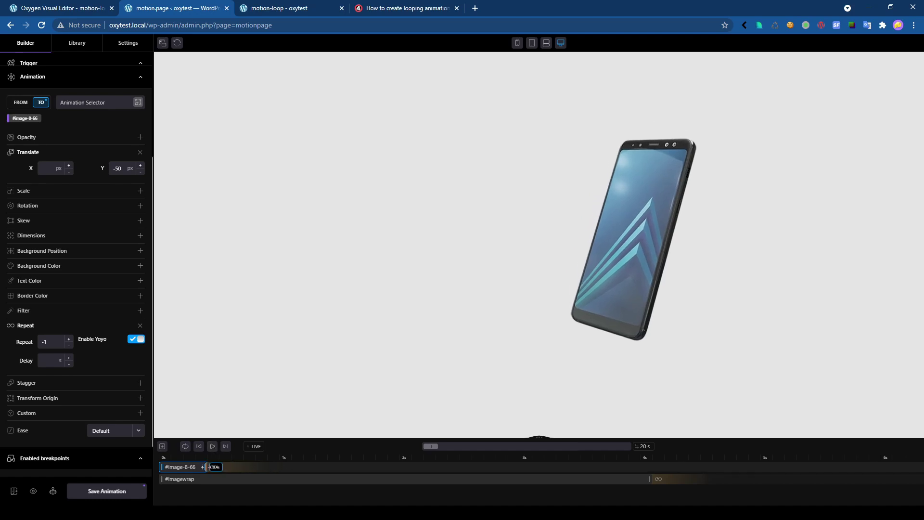
left_click(212, 446)
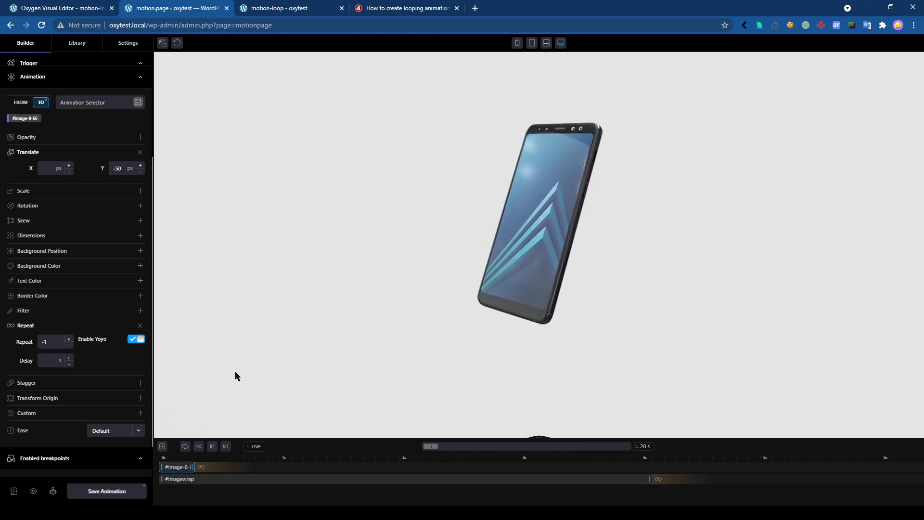
Step: Shorten #imagewrap to about 3.1s, replace its custom ease with Linear, and preview
left_click(212, 446)
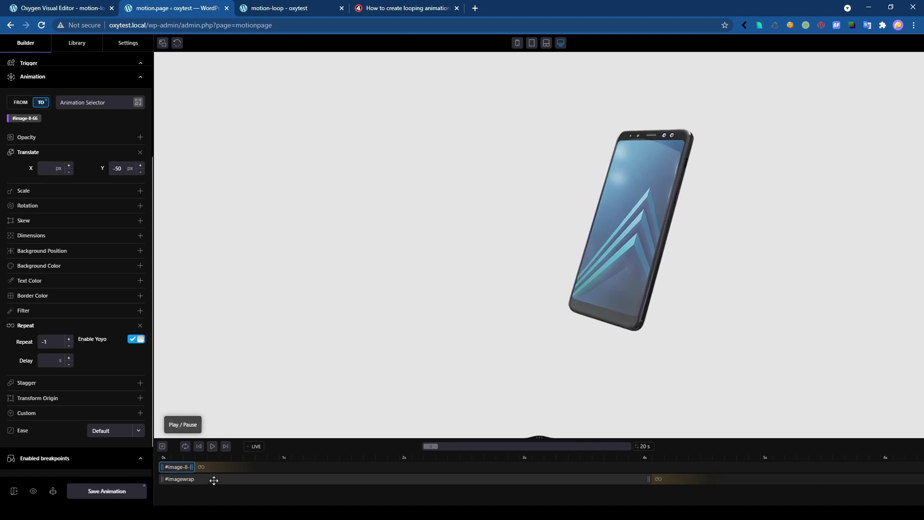
left_click(214, 481)
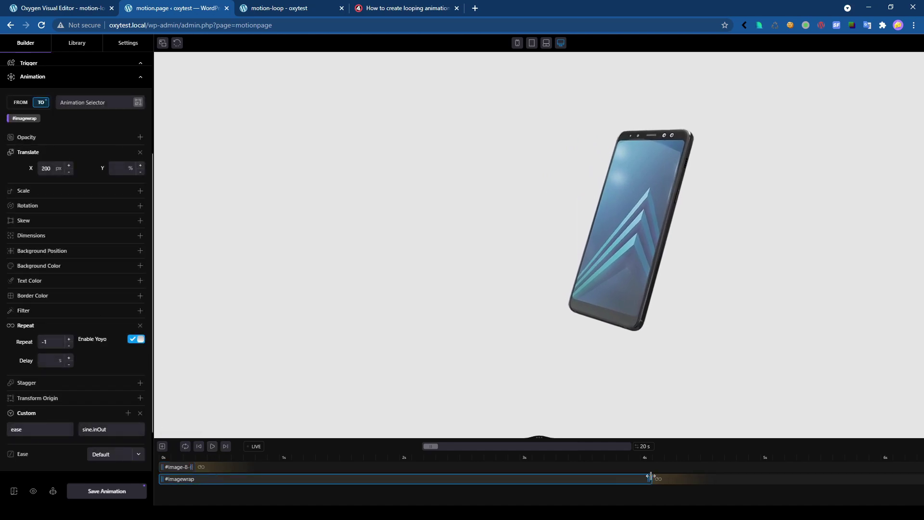
left_click(530, 480)
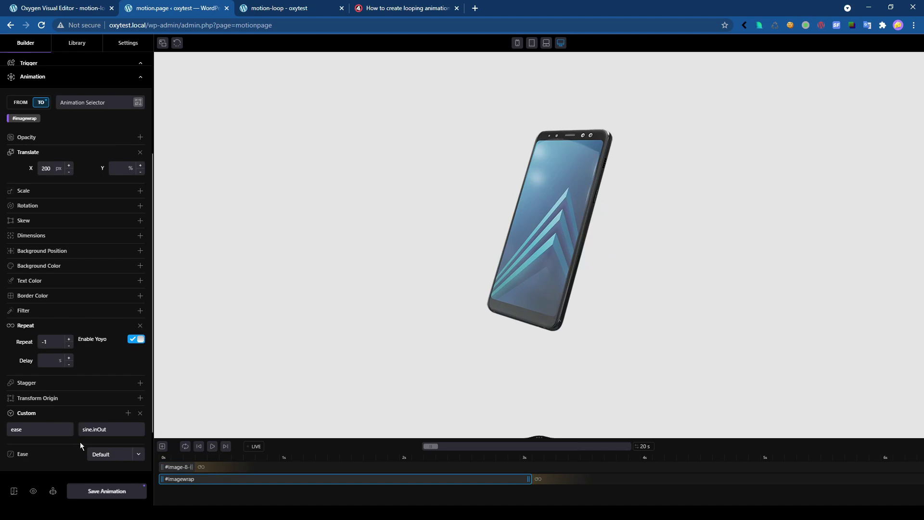
left_click(139, 415)
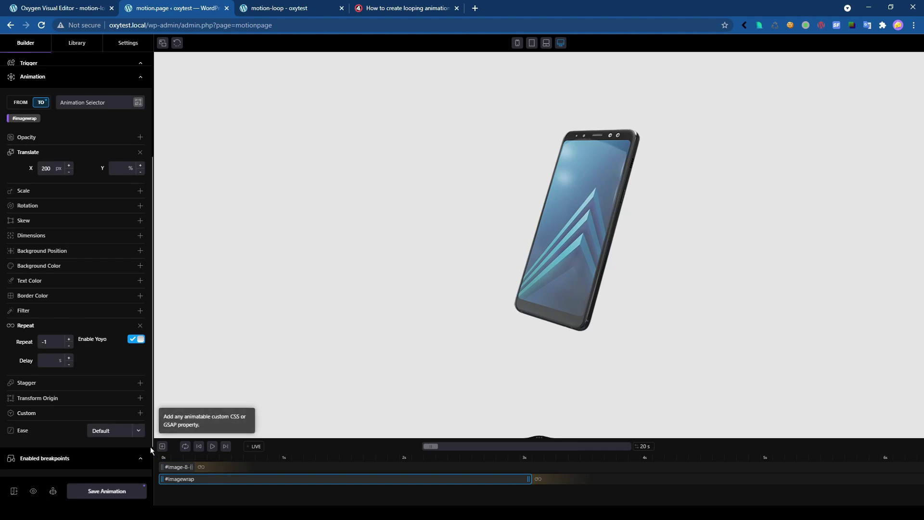
left_click(138, 430)
left_click(112, 283)
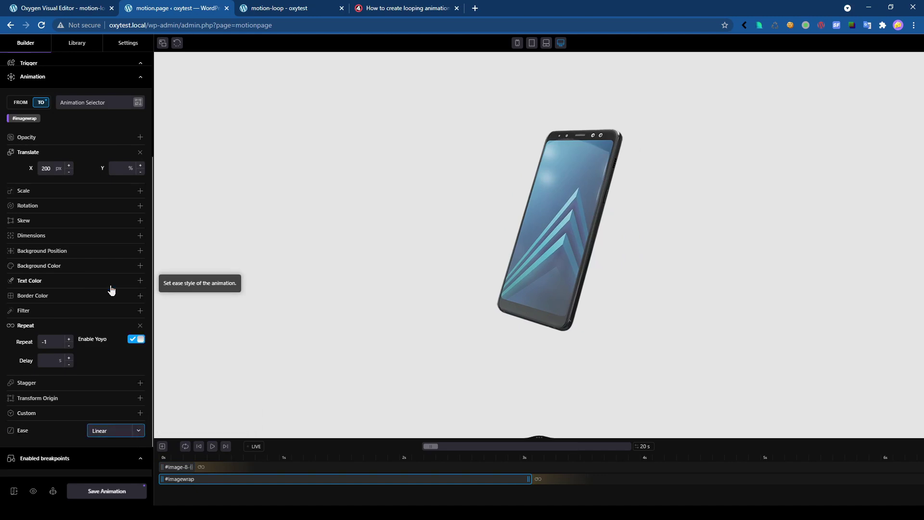
left_click(212, 447)
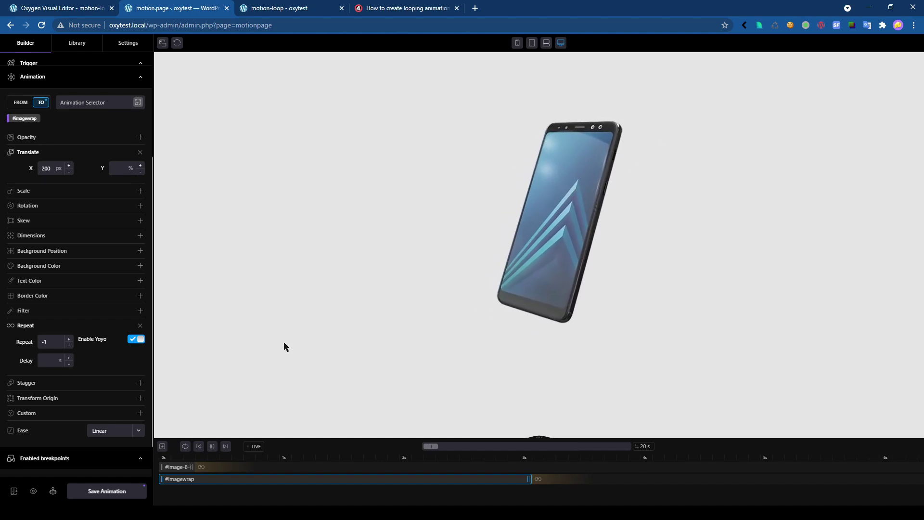
left_click(213, 446)
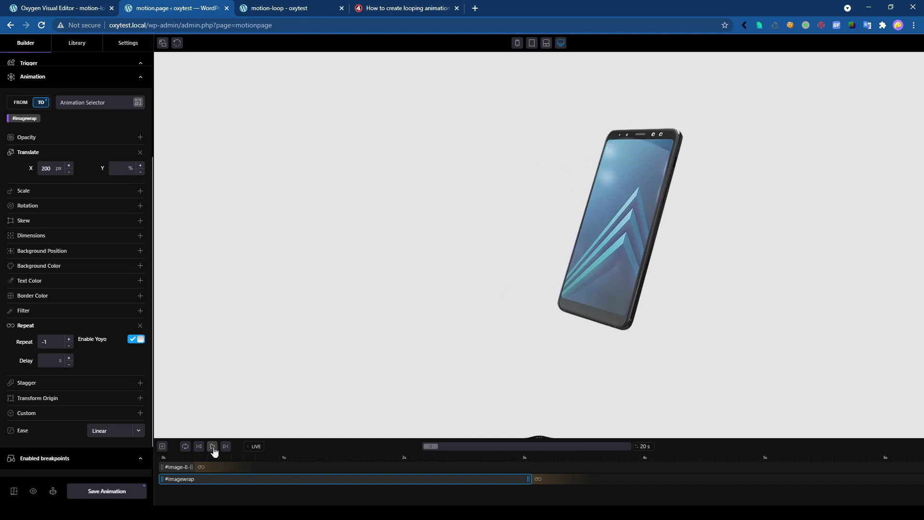
Step: Return to the How To Create Looping Animations With GSAP tutorial, scrolled to its top
left_click(418, 8)
scroll(244, 291, "up", 10)
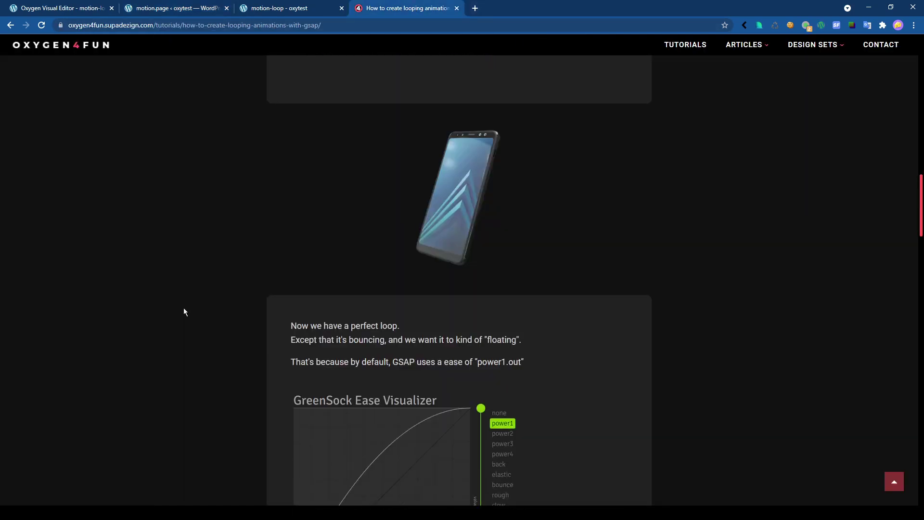
scroll(183, 312, "up", 15)
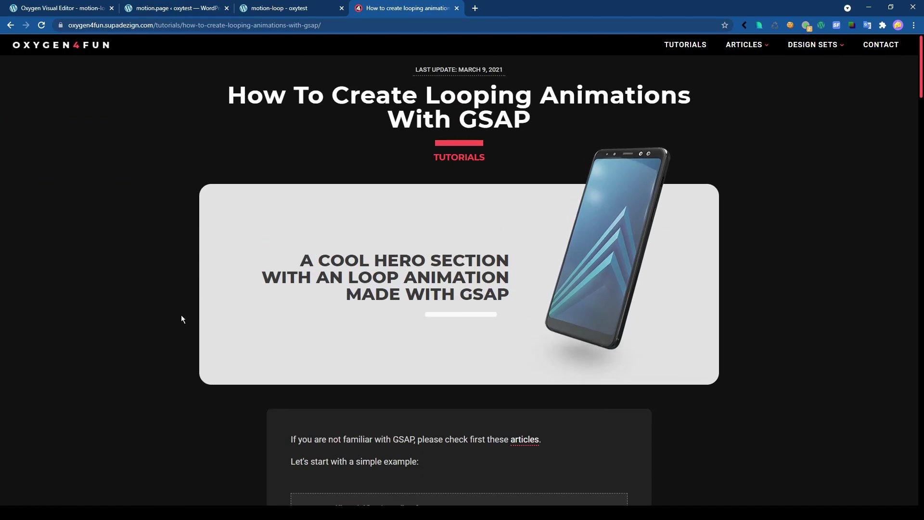